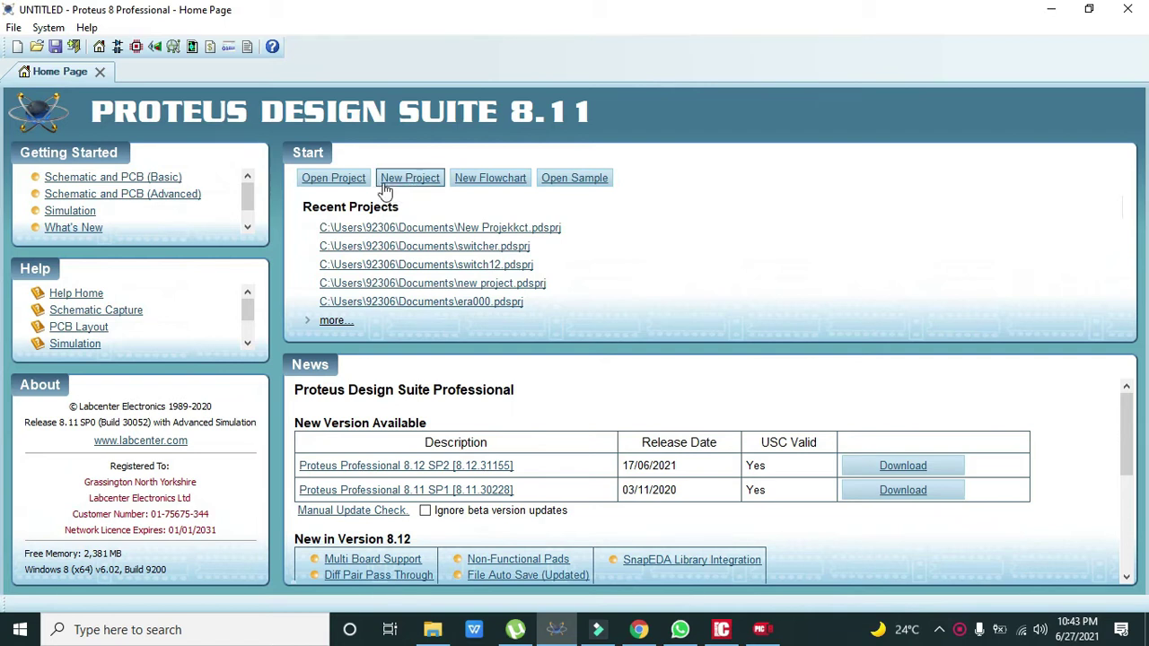
# Create a new project named stepper_0, accepting the wizard defaults through to Finish
pyautogui.click(409, 184)
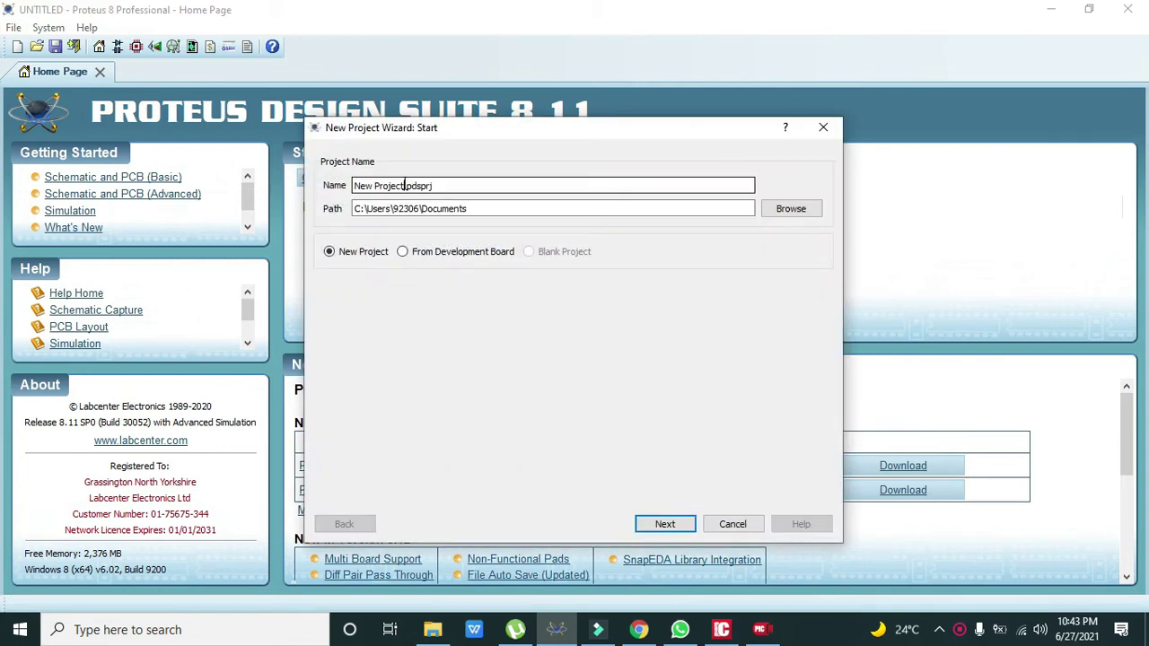
pyautogui.moveTo(403, 185); pyautogui.dragTo(284, 187)
pyautogui.write('stepper_')
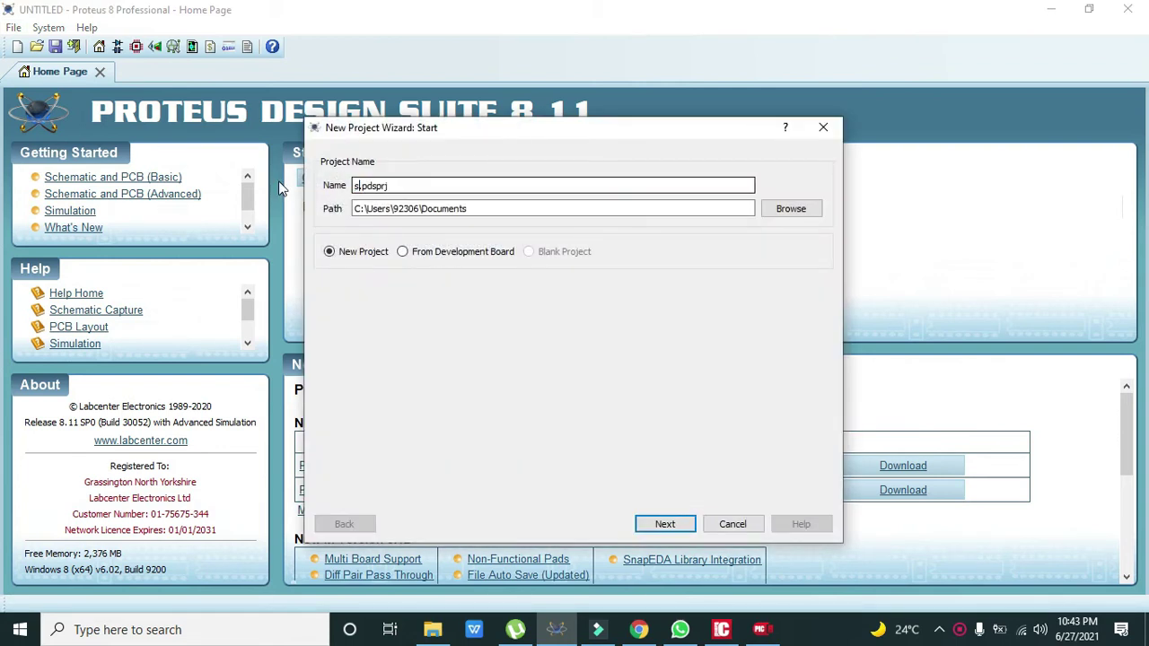
pyautogui.write('0')
pyautogui.click(663, 526)
pyautogui.click(663, 526)
pyautogui.click(663, 526)
pyautogui.click(663, 526)
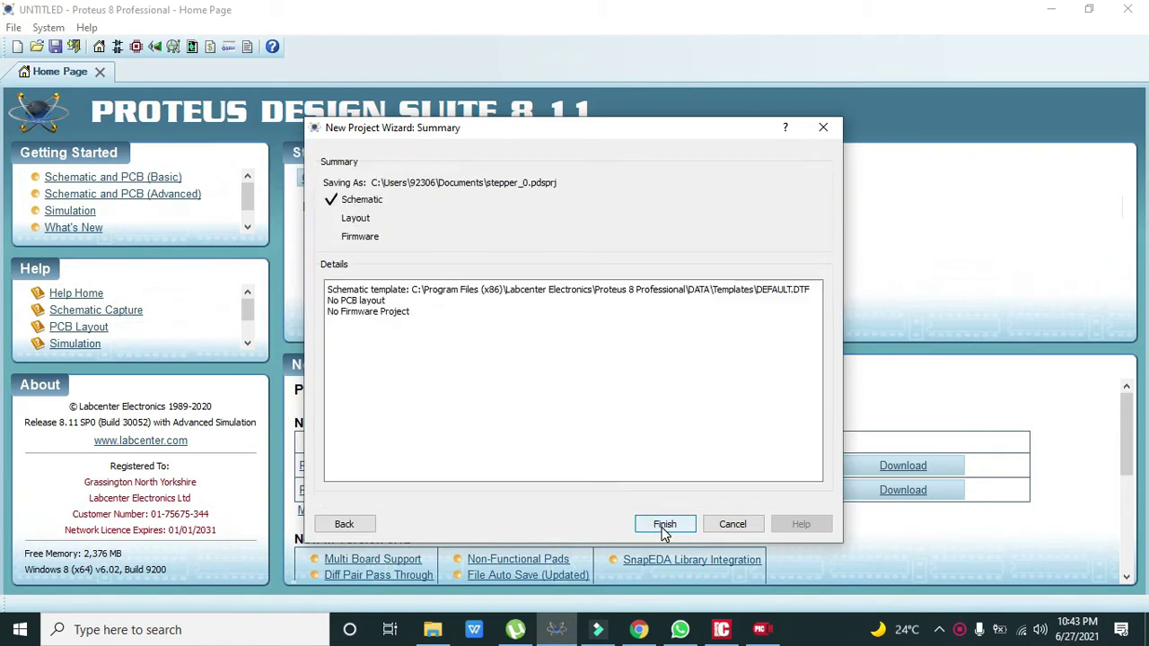
pyautogui.click(663, 525)
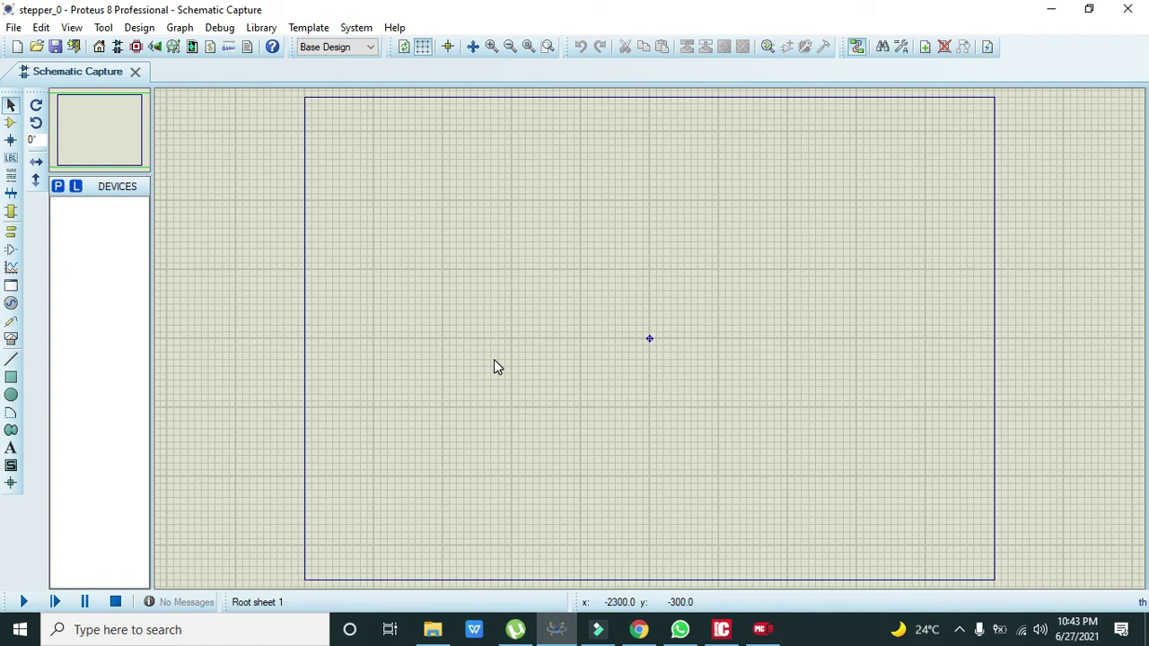
# Search 'ste' and place a MOTOR-BISTEPPER stepper motor right of the sheet centre
pyautogui.click(15, 126)
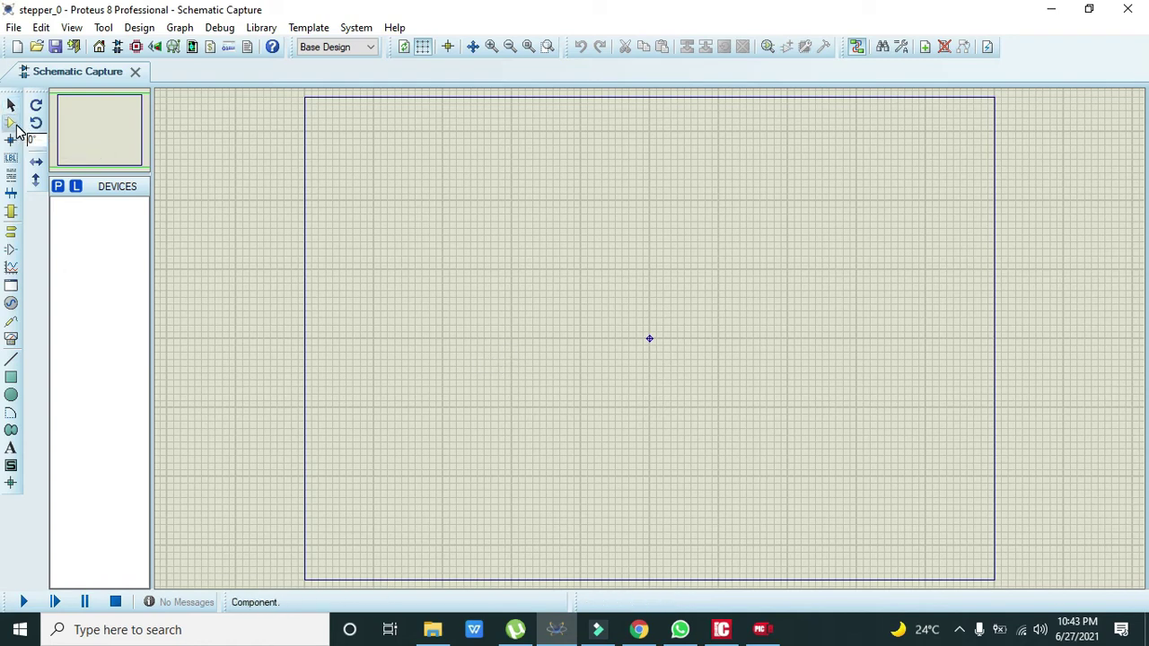
pyautogui.click(56, 186)
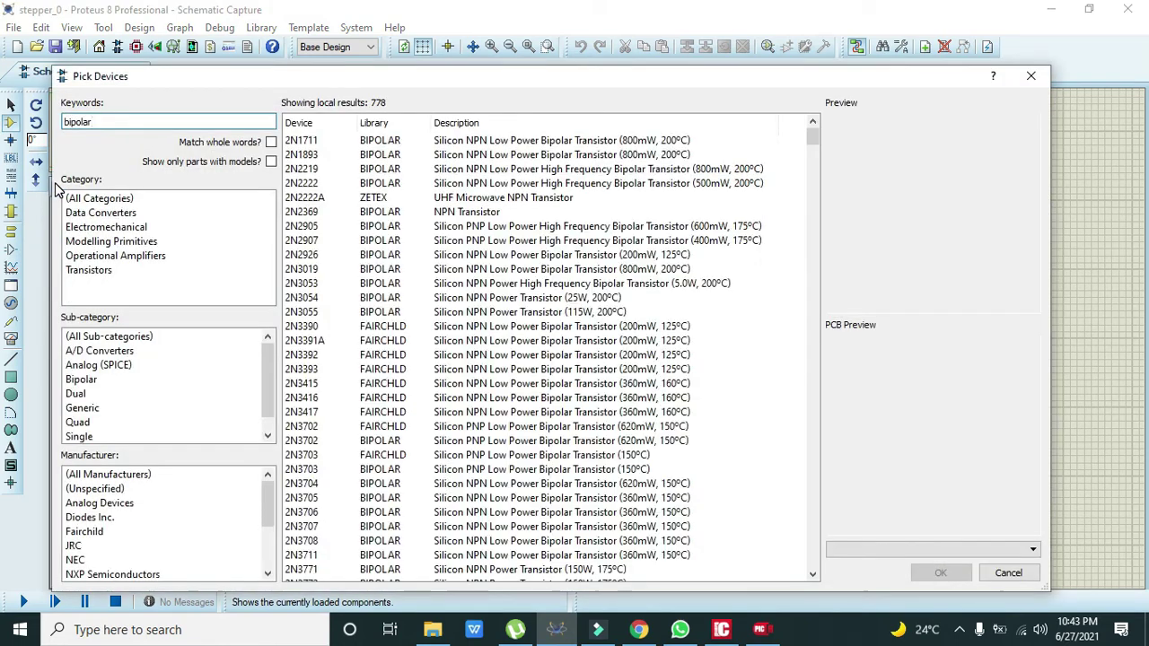
pyautogui.write('stepper')
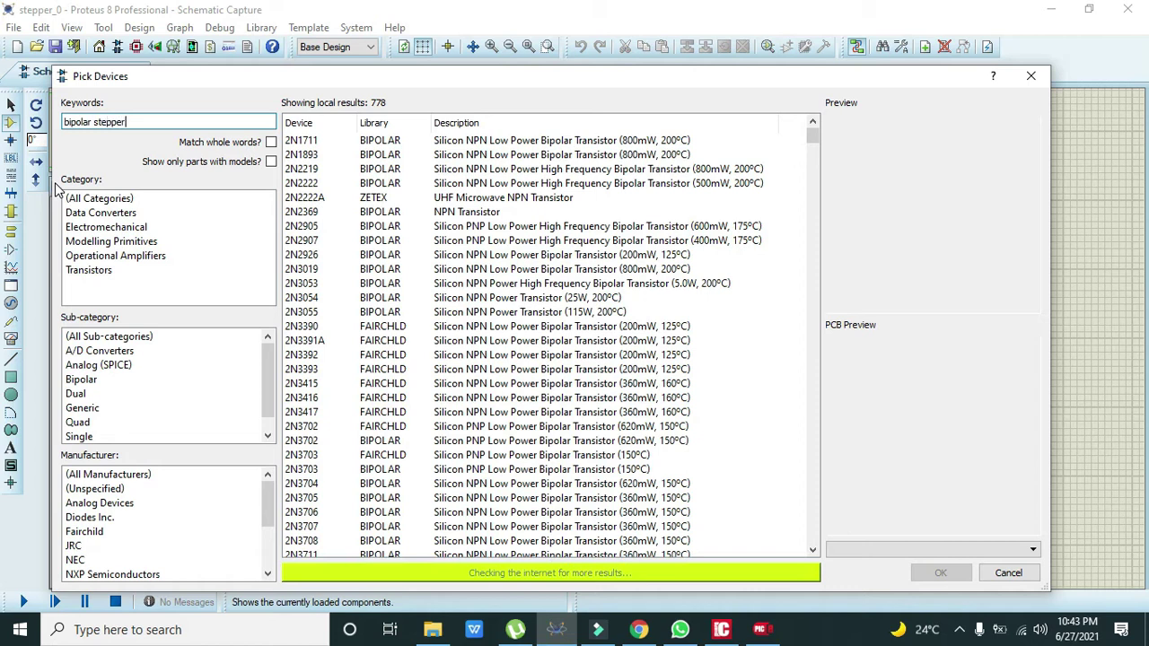
pyautogui.click(474, 146)
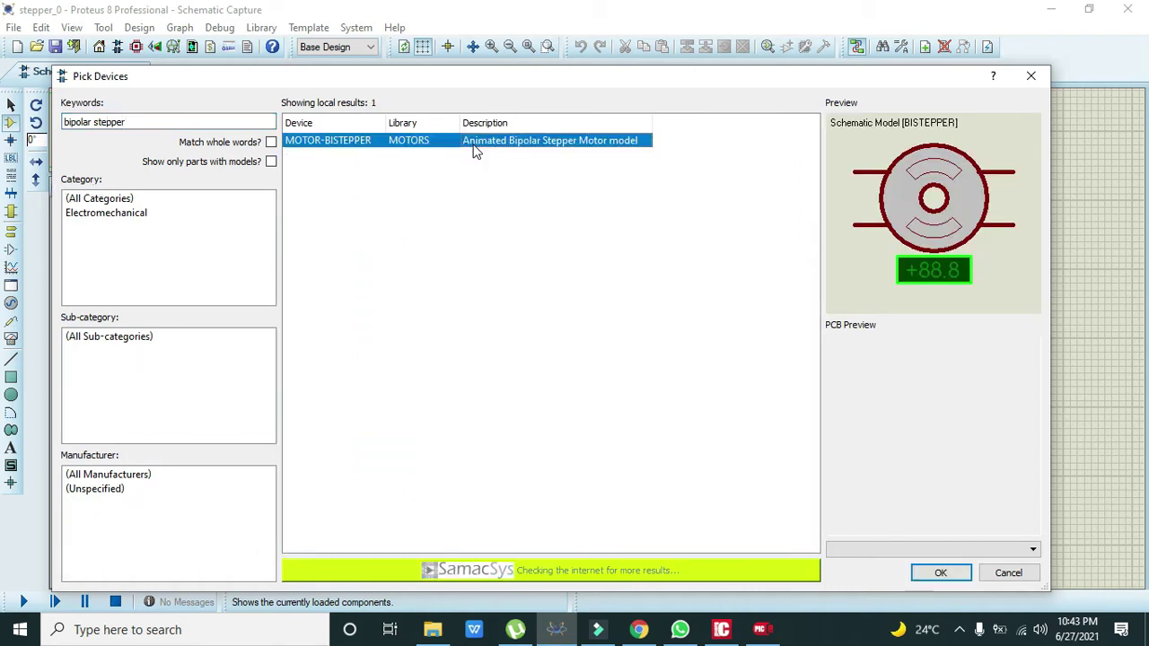
pyautogui.click(939, 572)
pyautogui.click(772, 303)
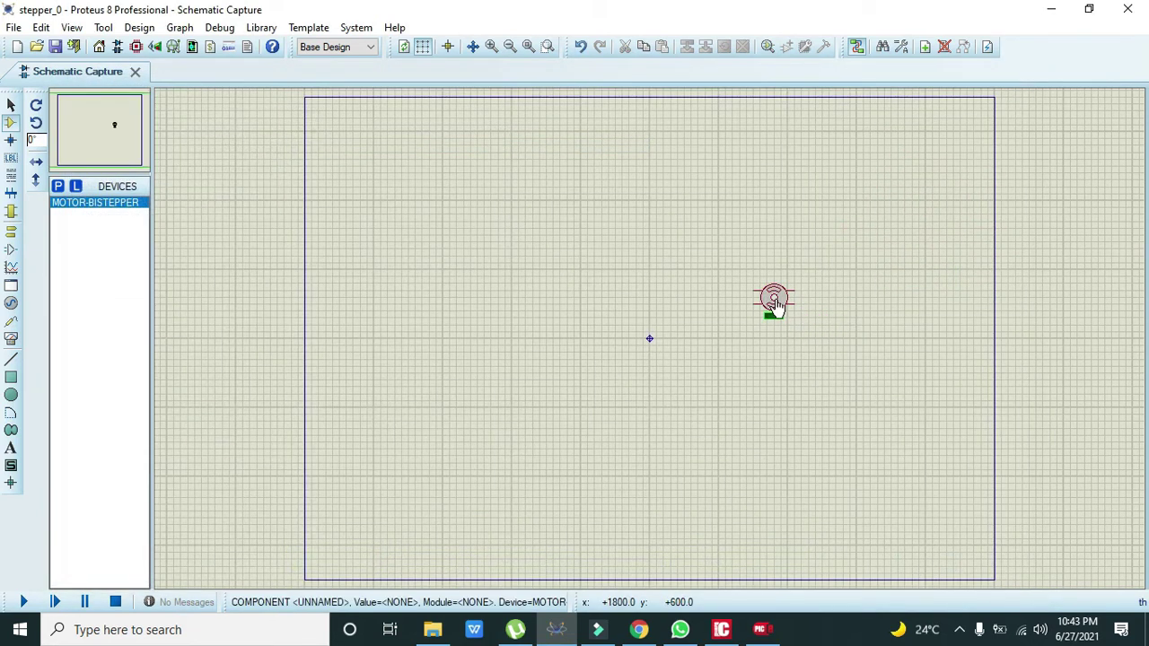
pyautogui.click(777, 316)
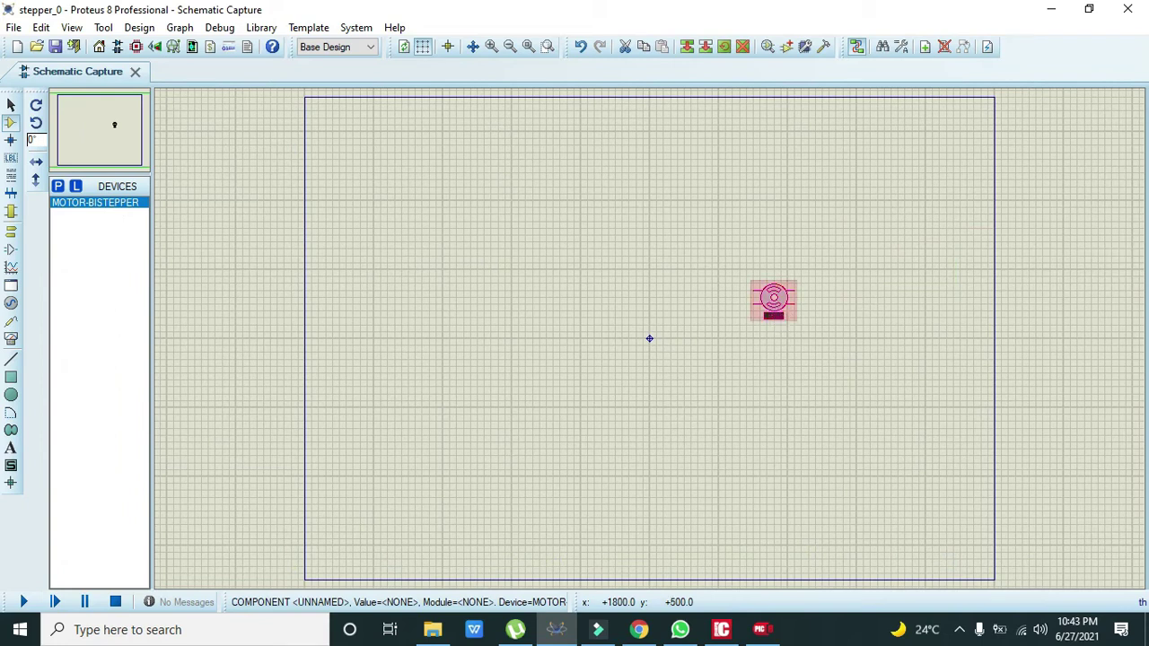
# Zoom in around the motor and shift it slightly left and down
pyautogui.click(492, 46)
pyautogui.click(492, 47)
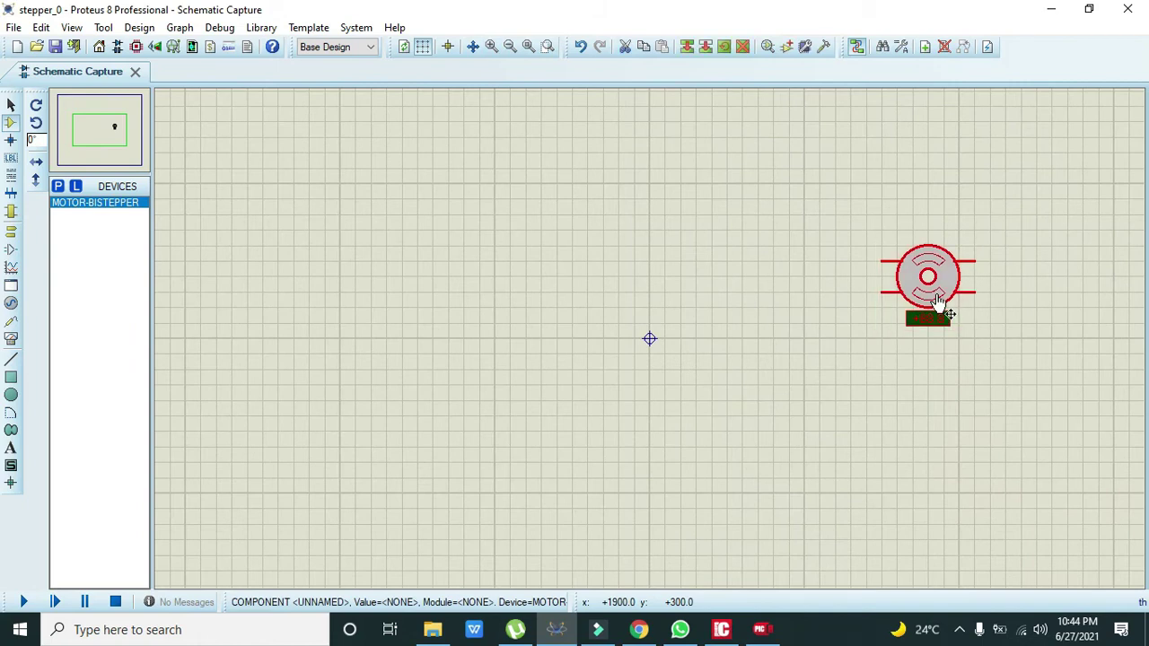
pyautogui.moveTo(927, 276); pyautogui.dragTo(884, 323)
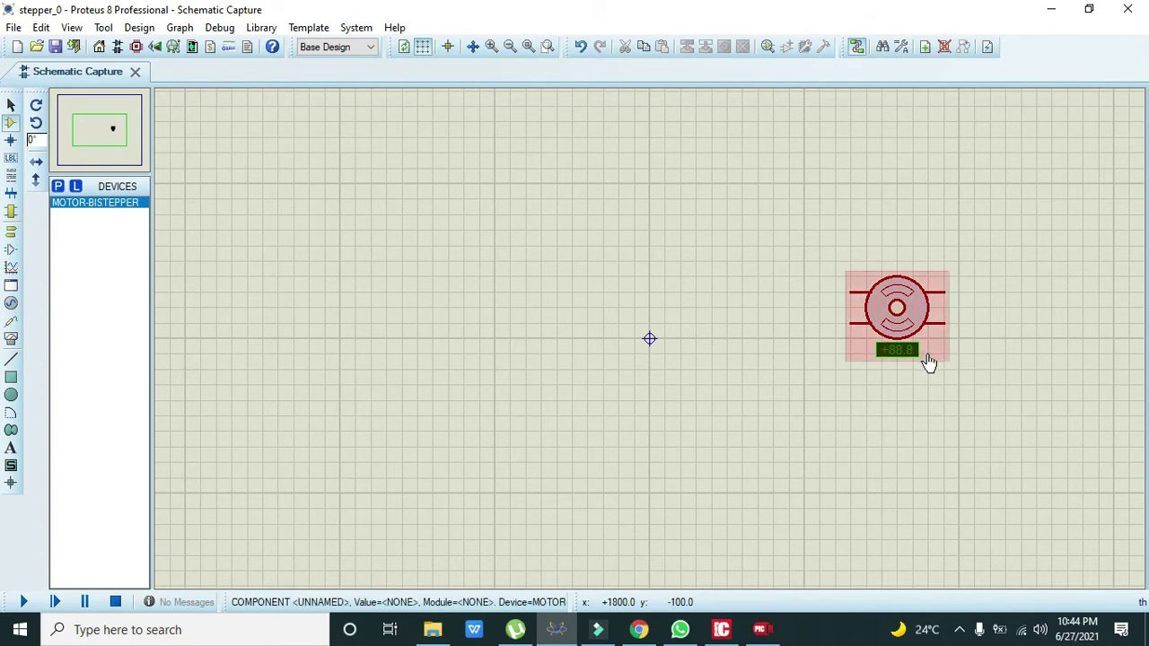
pyautogui.click(56, 186)
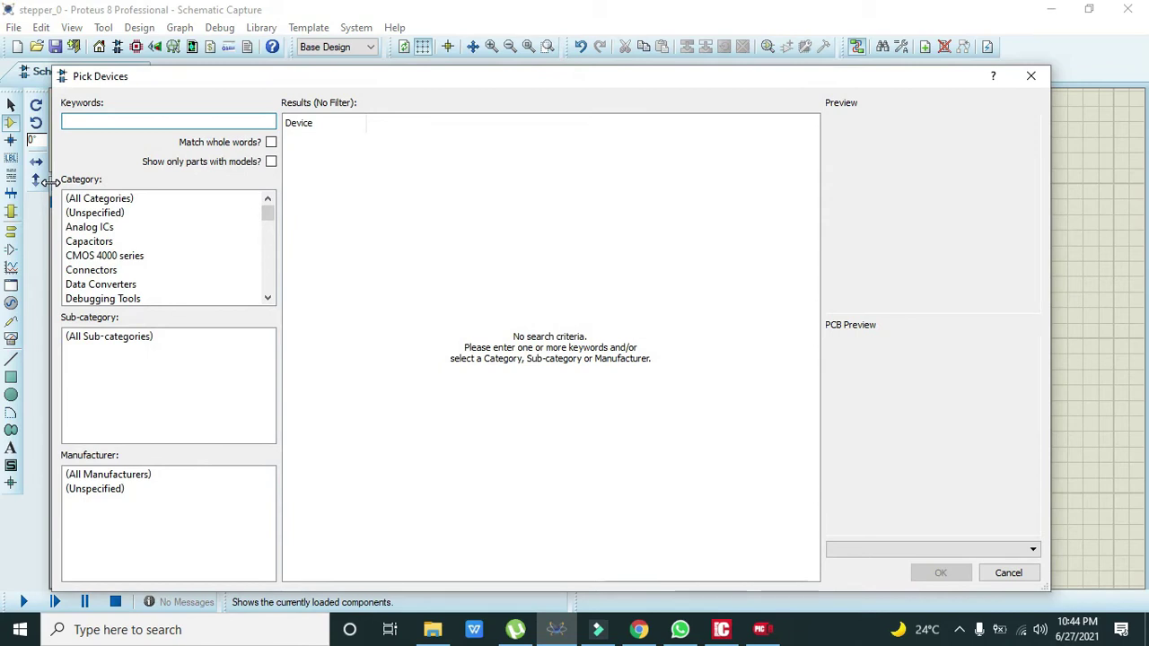
# Find 'l293d' and place the L293D as U1 near the centre, nudged slightly lower
pyautogui.write('l293d')
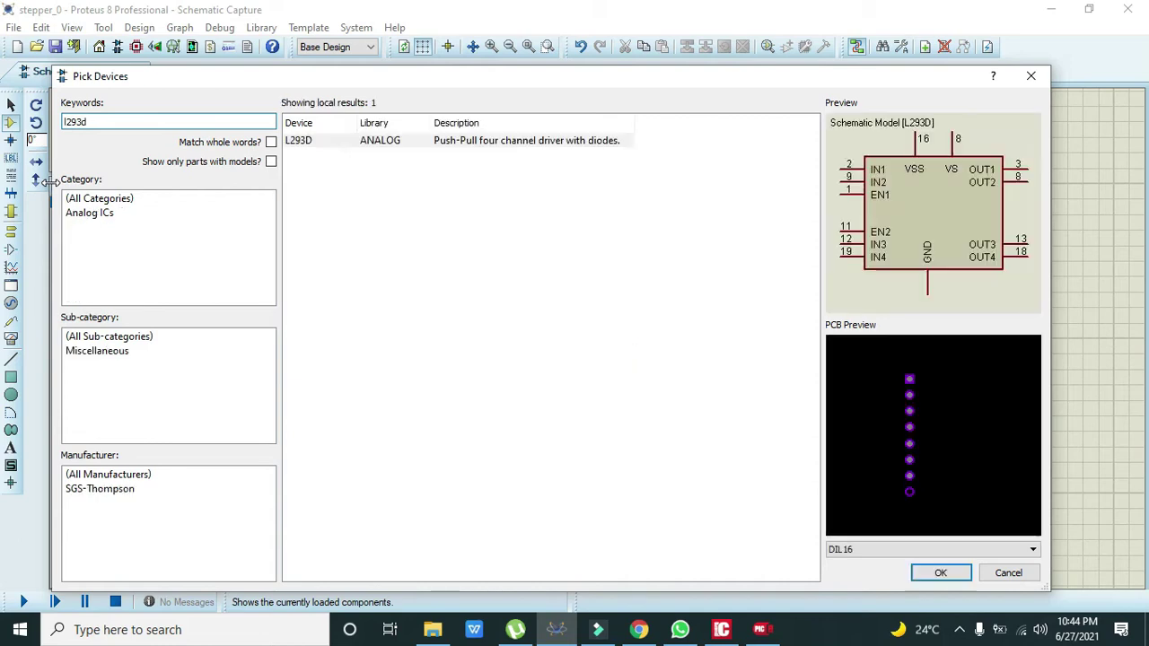
pyautogui.click(943, 573)
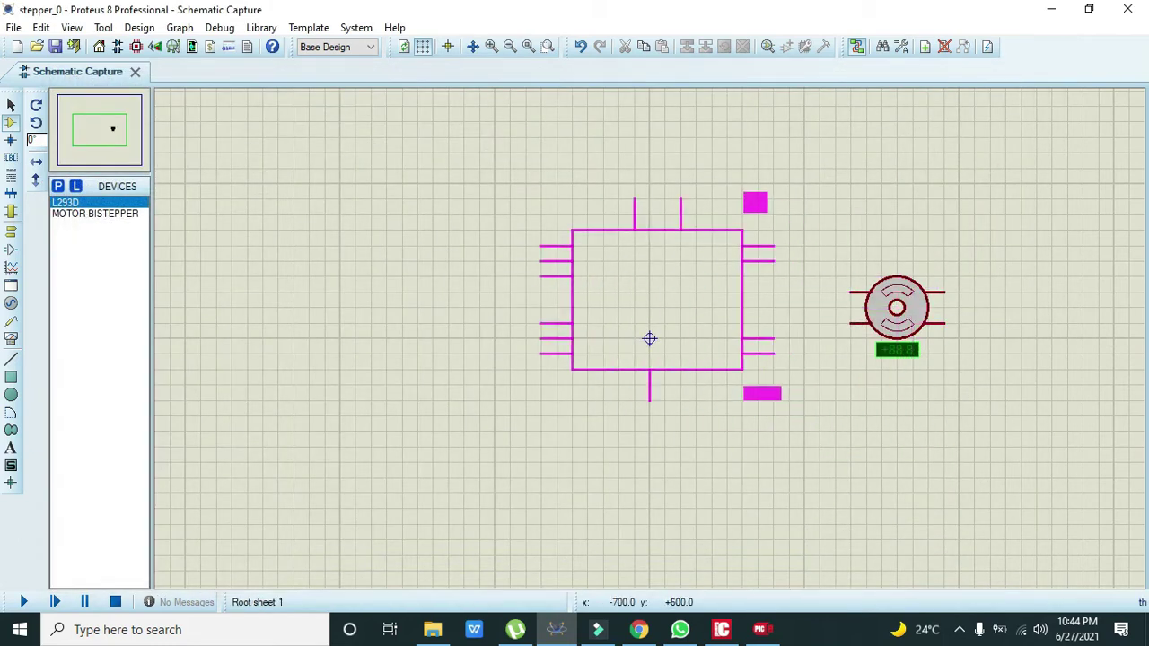
pyautogui.click(649, 338)
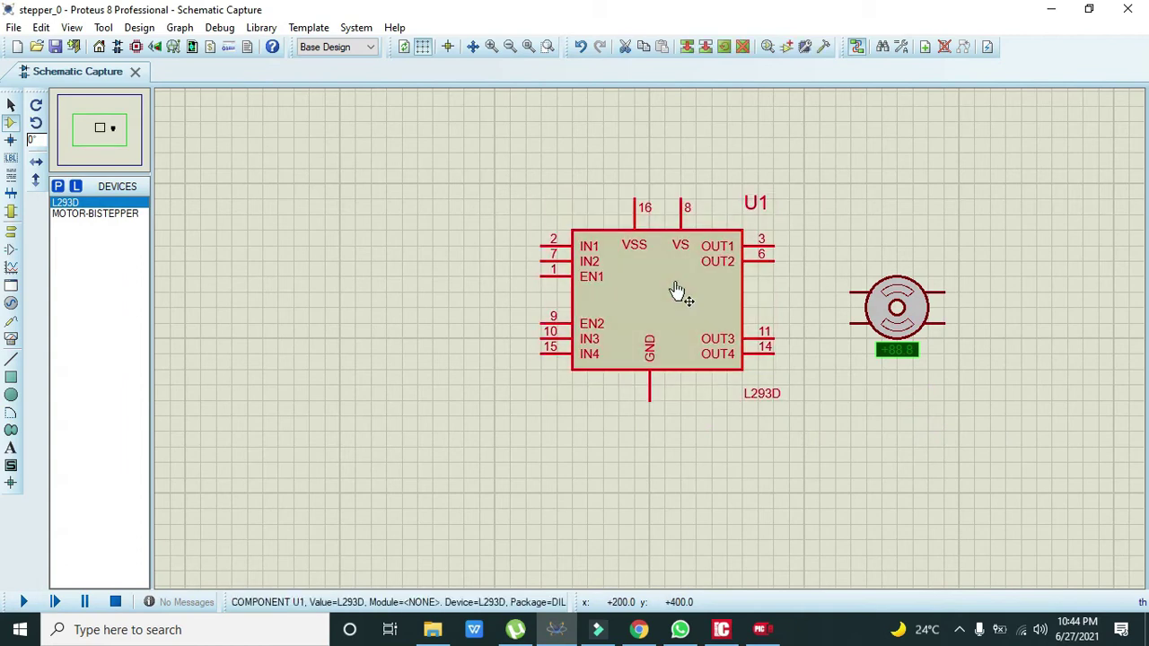
pyautogui.moveTo(677, 292); pyautogui.dragTo(676, 307)
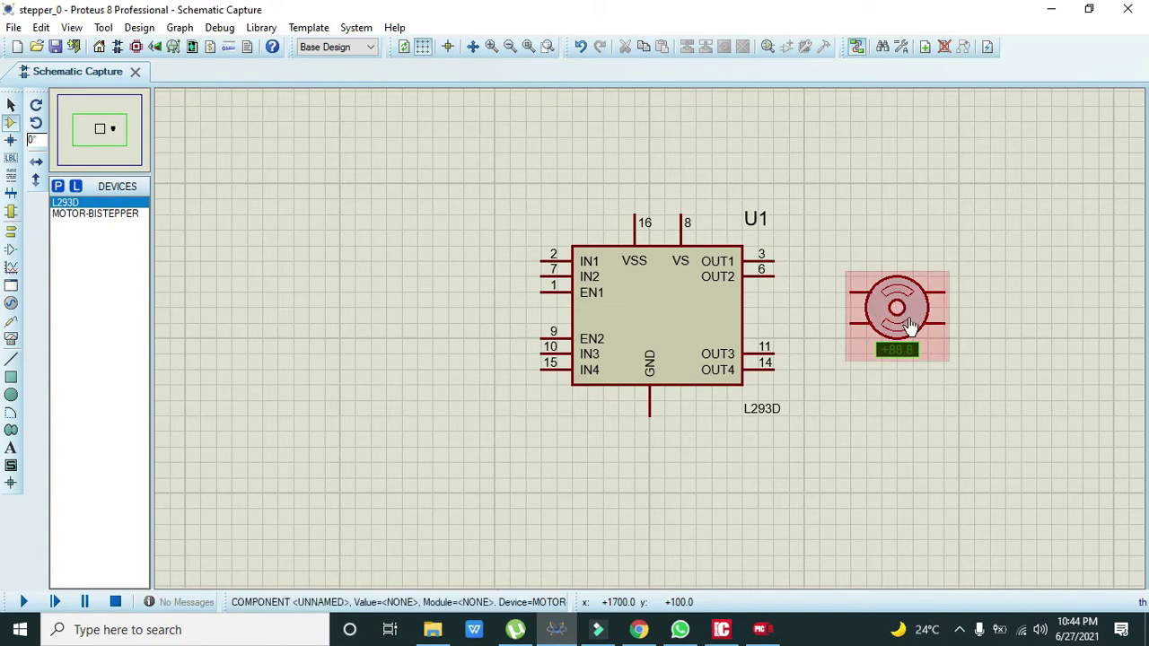
# Wire the motor's four leads to the L293D's OUT2, OUT1, OUT3 and OUT4 pins
pyautogui.click(850, 290)
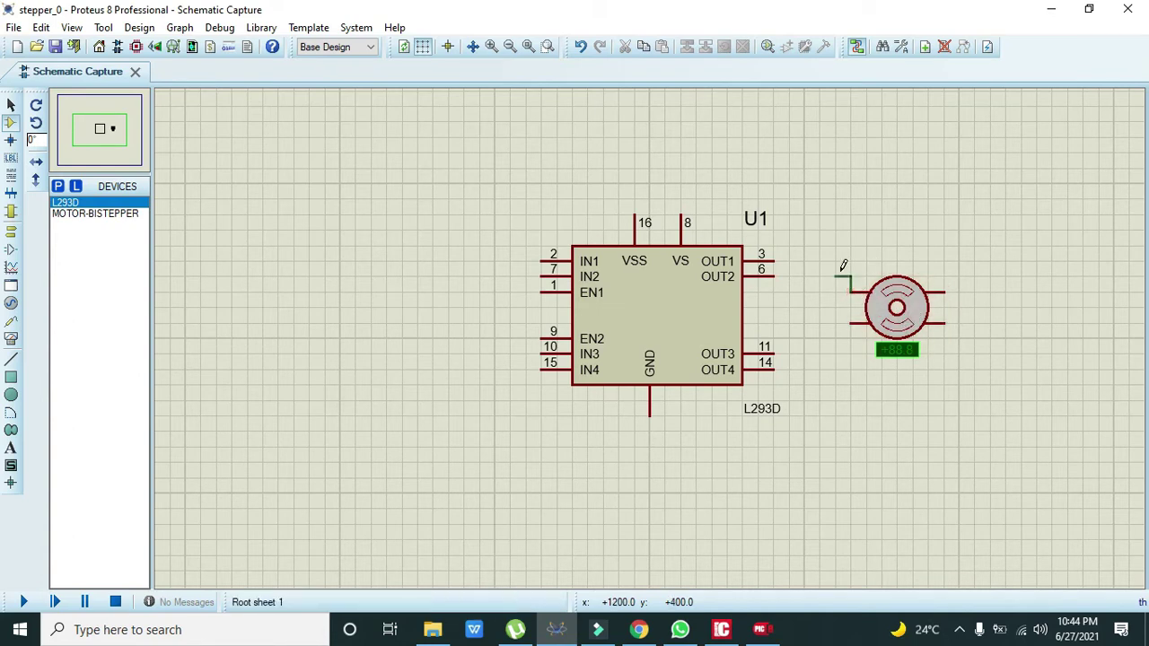
pyautogui.click(774, 275)
pyautogui.click(773, 261)
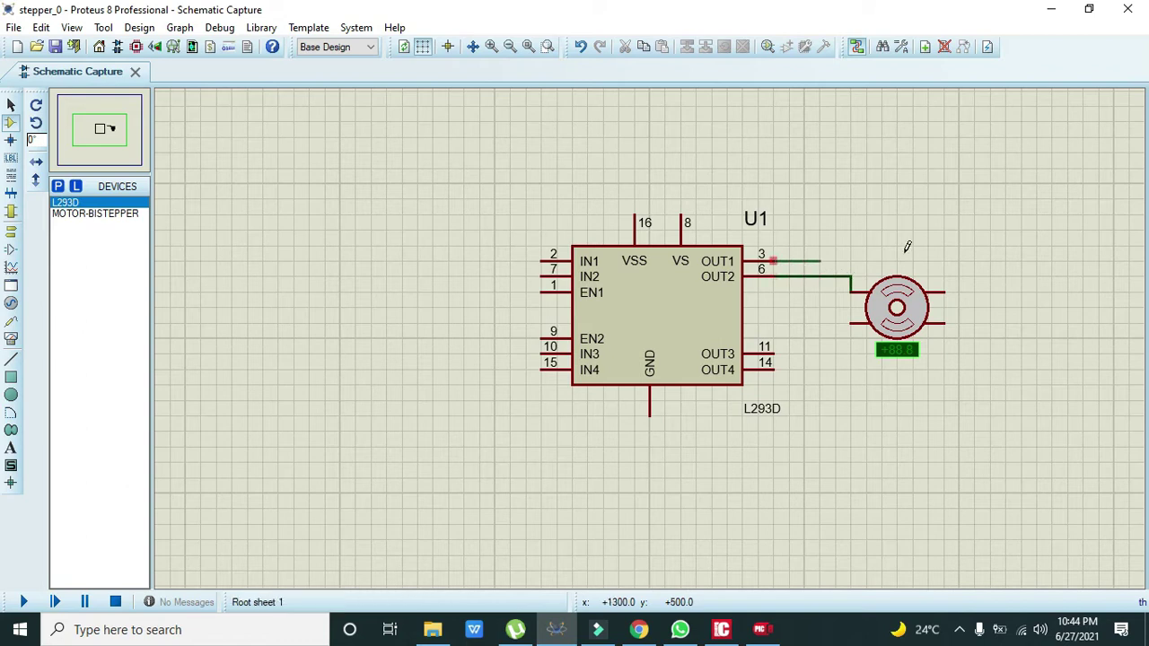
pyautogui.click(944, 291)
pyautogui.click(851, 324)
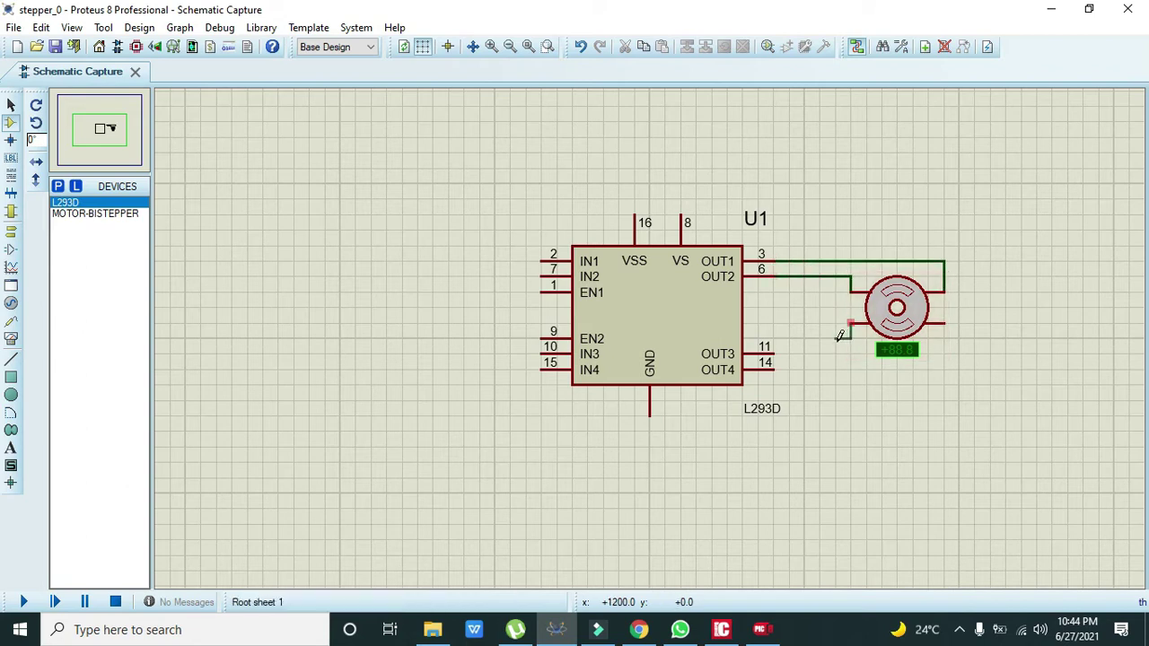
pyautogui.click(780, 350)
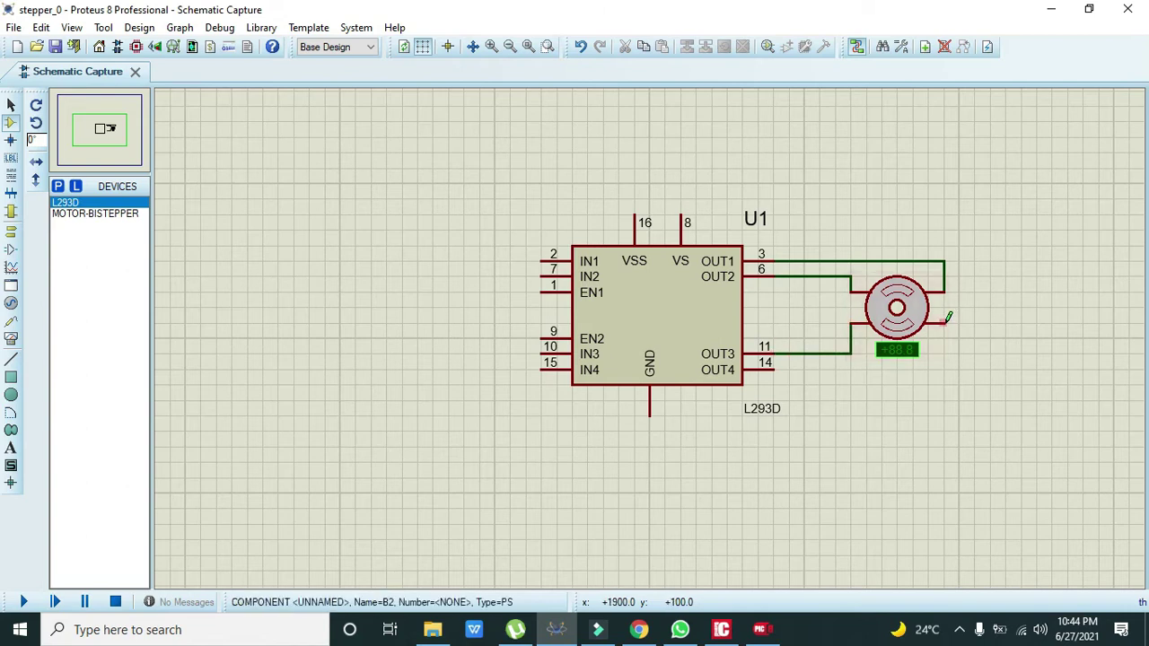
pyautogui.click(944, 323)
pyautogui.click(772, 362)
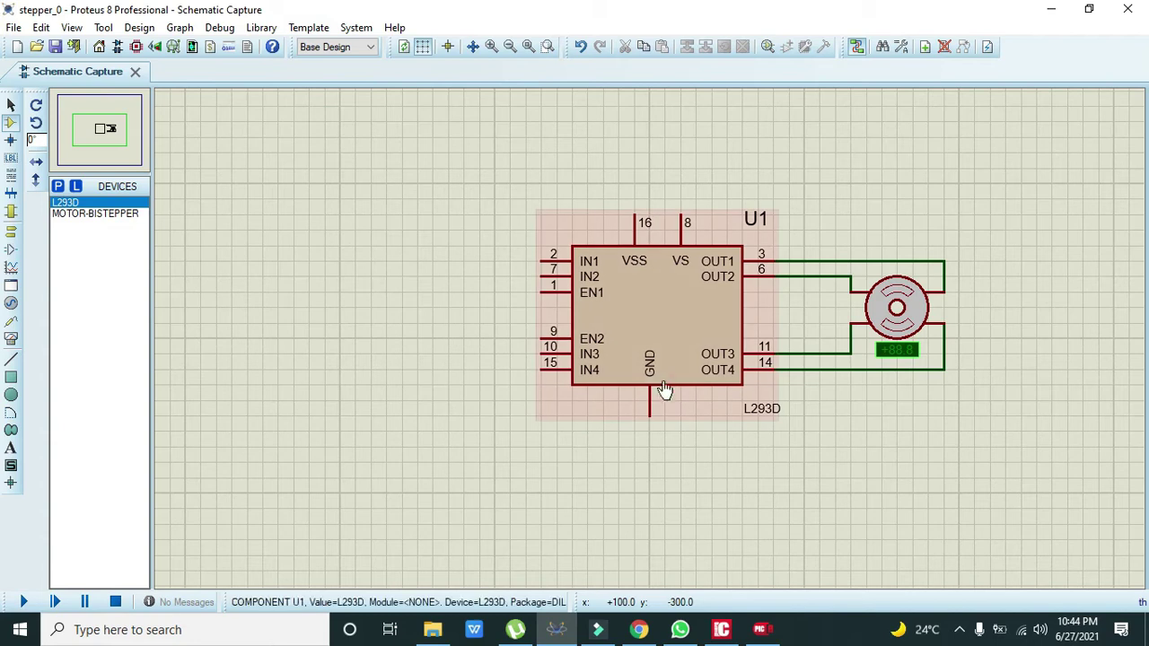
# Place a GROUND terminal below U1's GND pin, dismiss its label dialog, and deselect everything
pyautogui.click(11, 230)
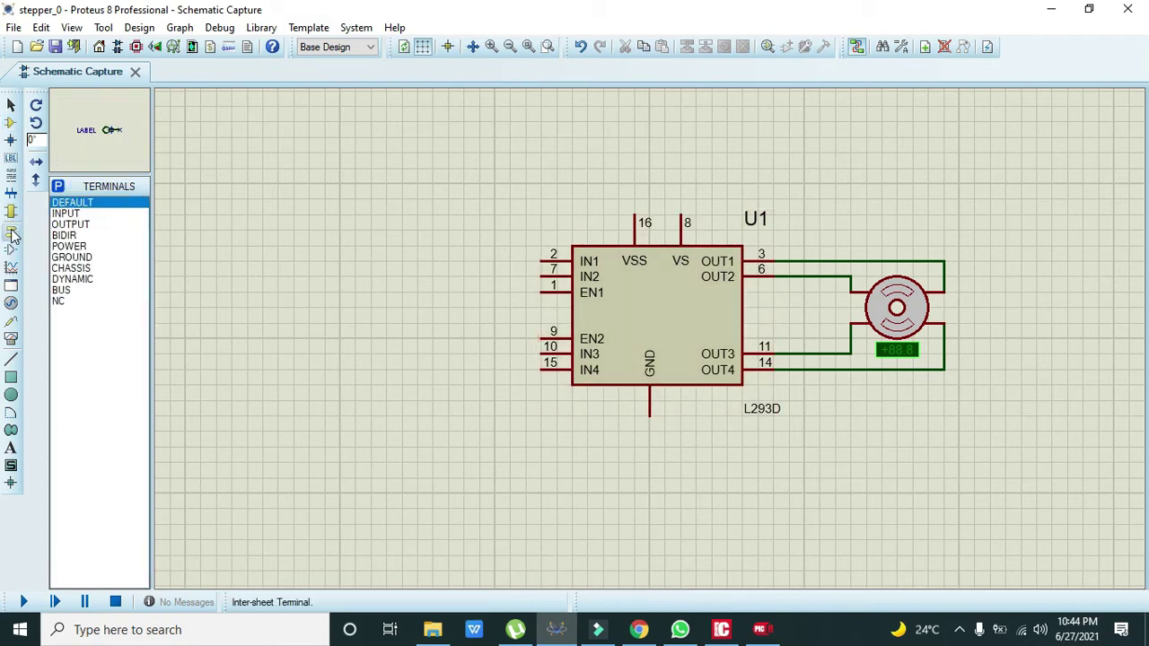
pyautogui.click(70, 259)
pyautogui.click(649, 436)
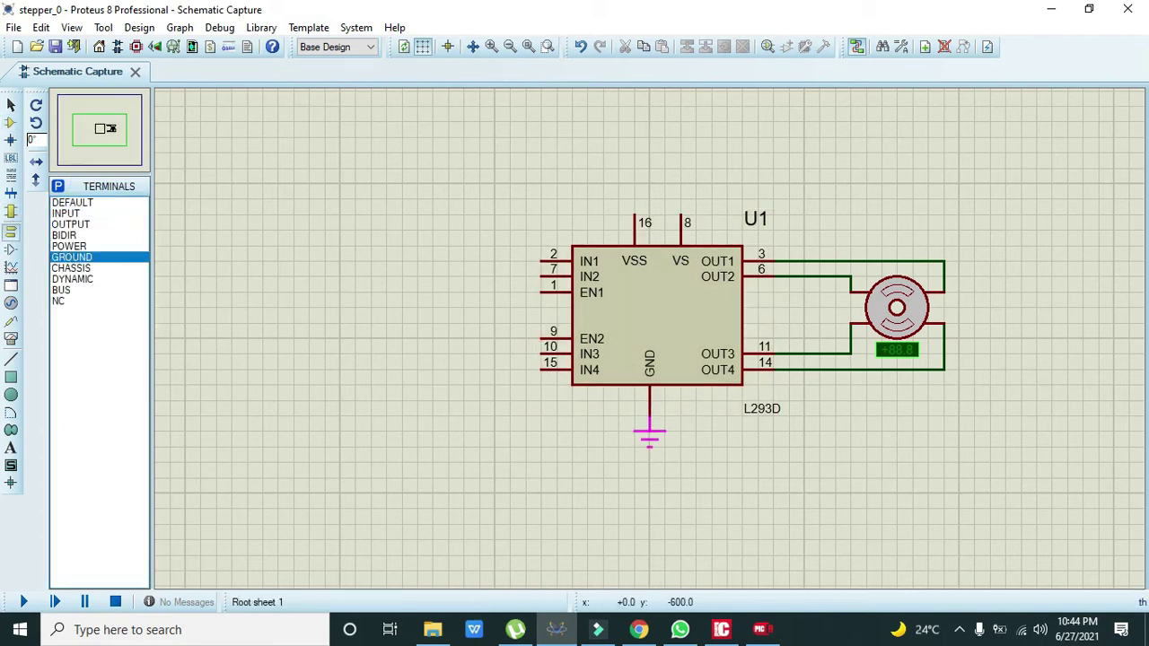
pyautogui.moveTo(652, 440); pyautogui.dragTo(652, 459)
pyautogui.hotkey('ctrl', 'e')
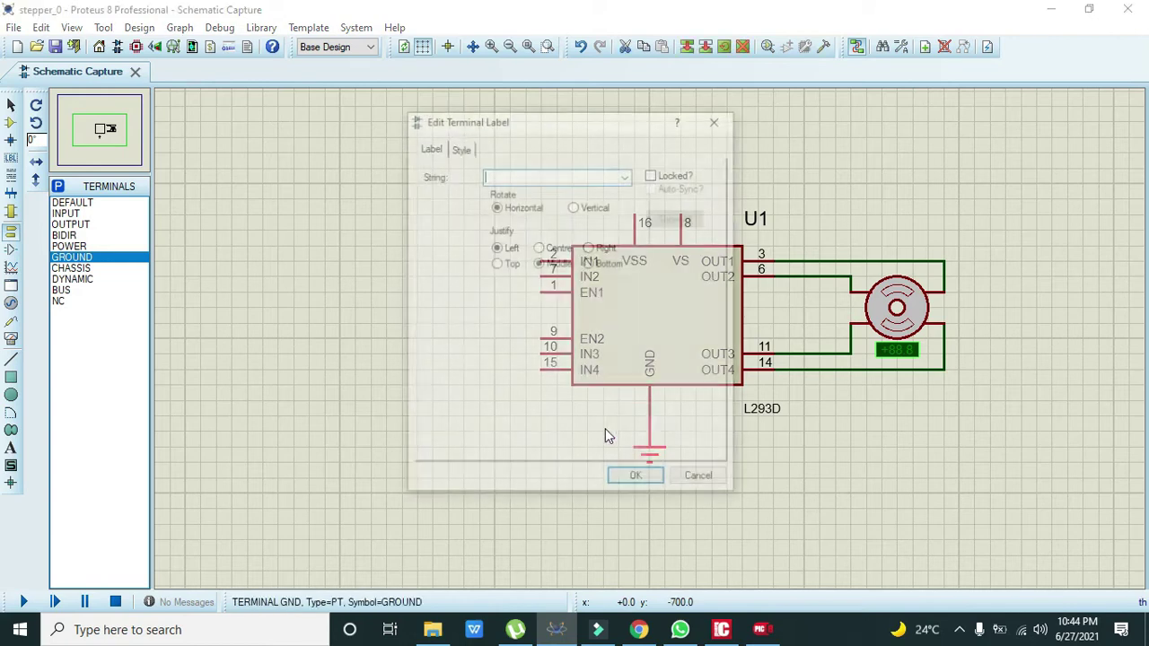
pyautogui.click(688, 485)
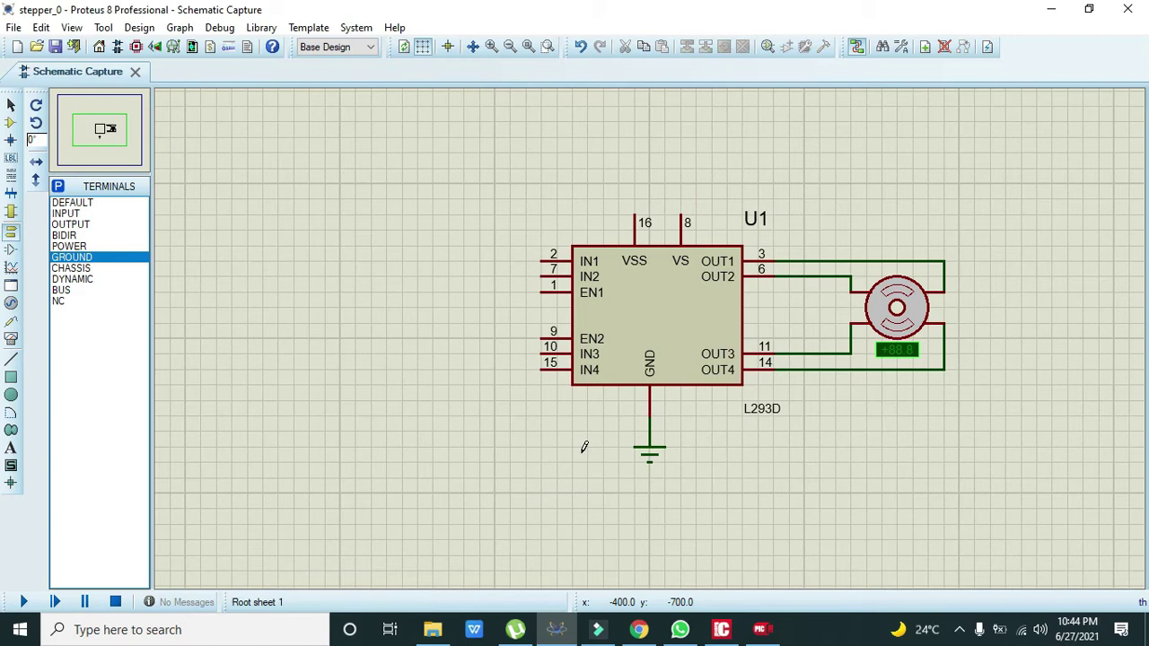
pyautogui.click(586, 448)
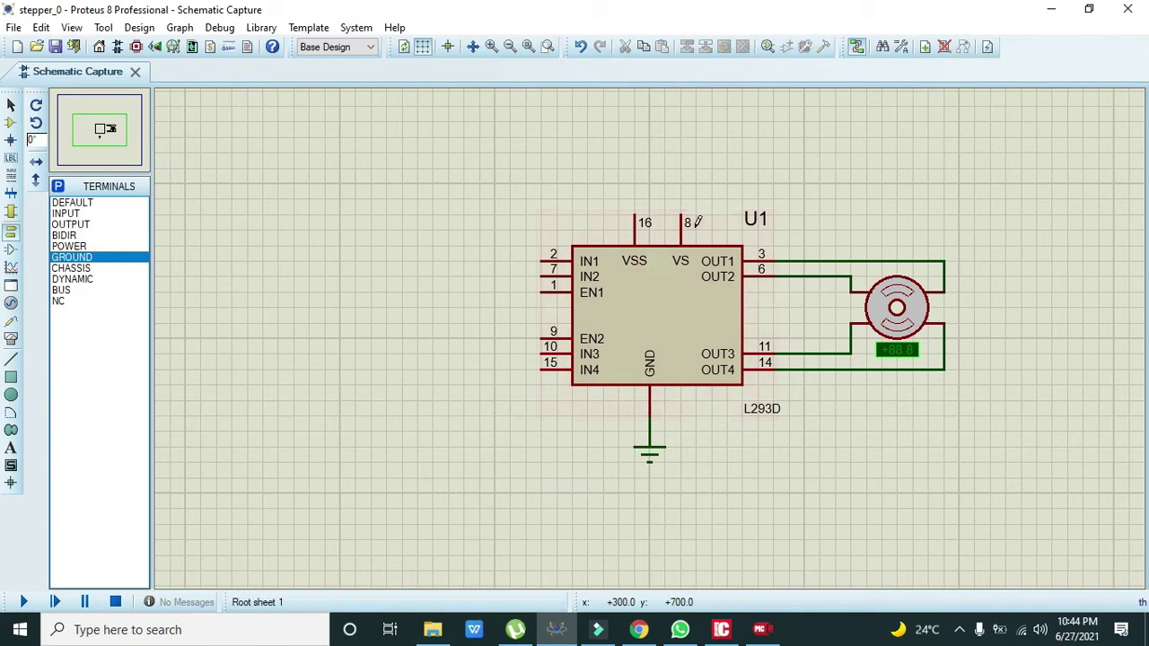
pyautogui.click(642, 278)
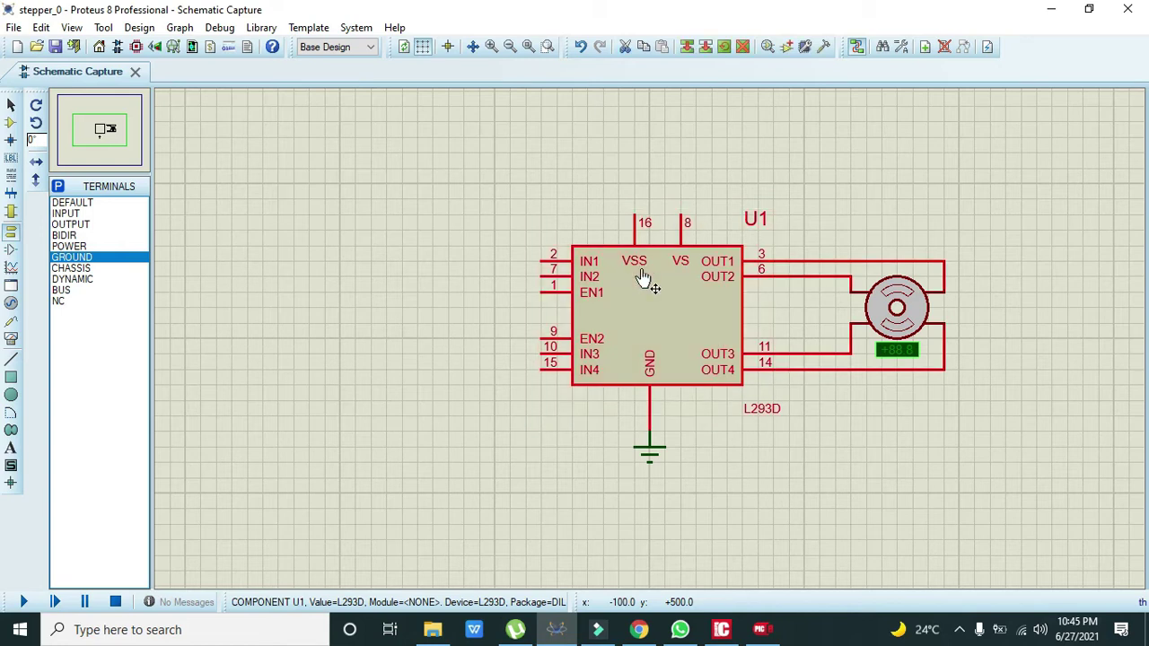
pyautogui.click(661, 146)
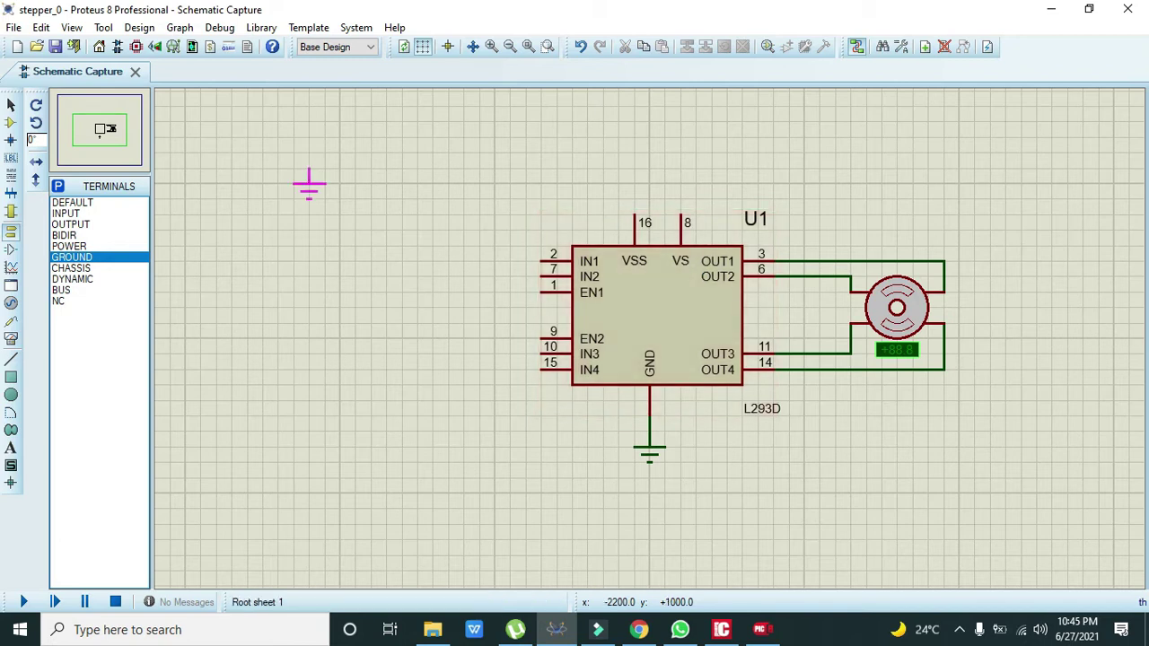
# Place a POWER terminal above pin 8 and drag it up so it wires to VS
pyautogui.click(14, 304)
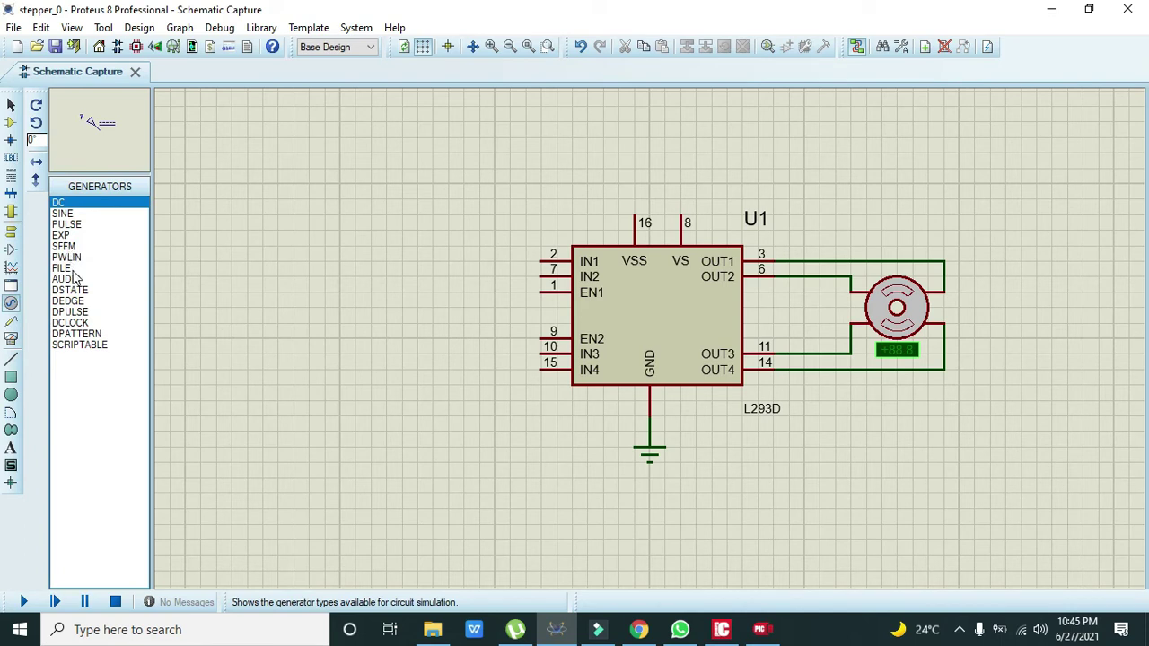
pyautogui.click(11, 230)
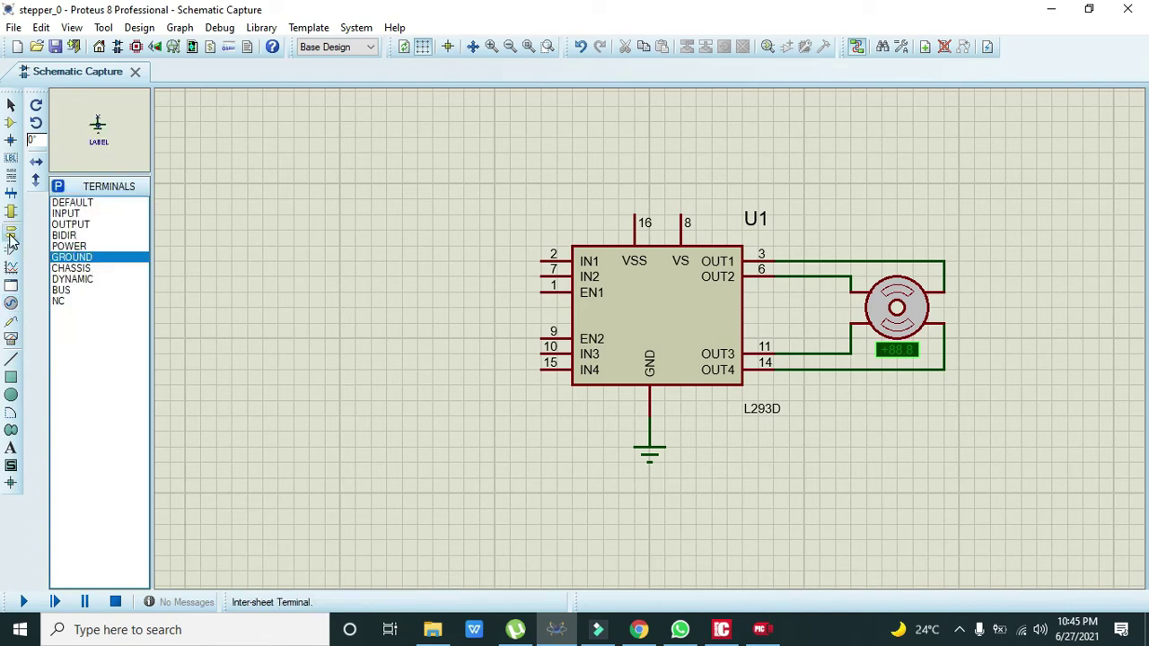
pyautogui.click(64, 245)
pyautogui.click(682, 178)
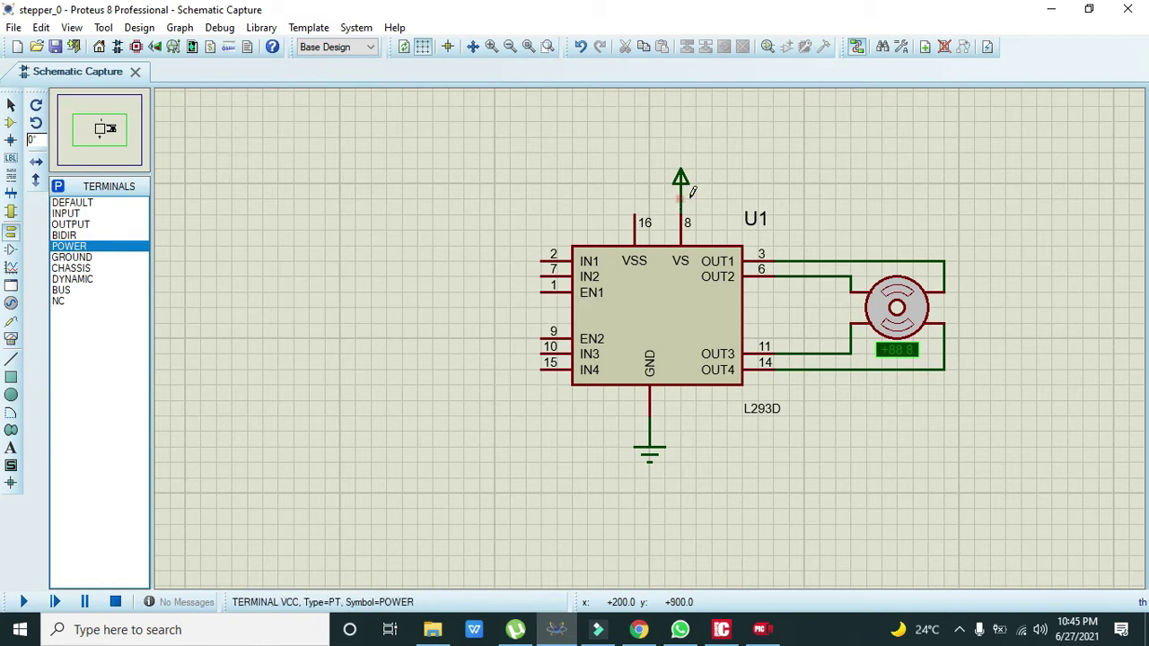
pyautogui.click(680, 179)
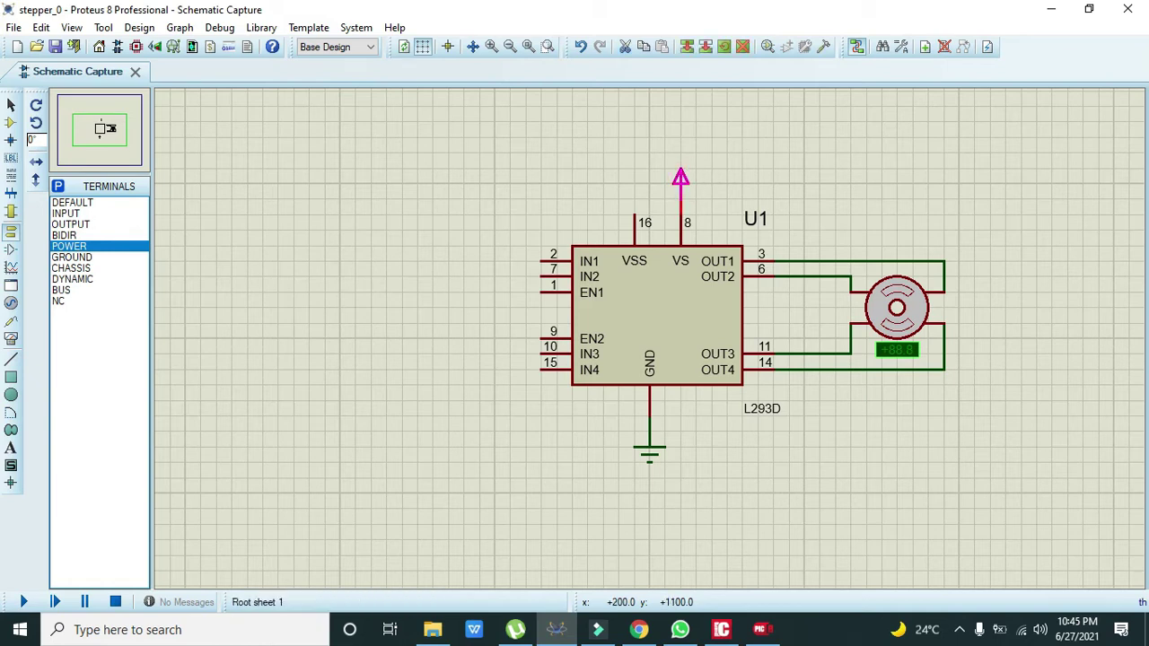
pyautogui.moveTo(687, 174); pyautogui.dragTo(682, 160)
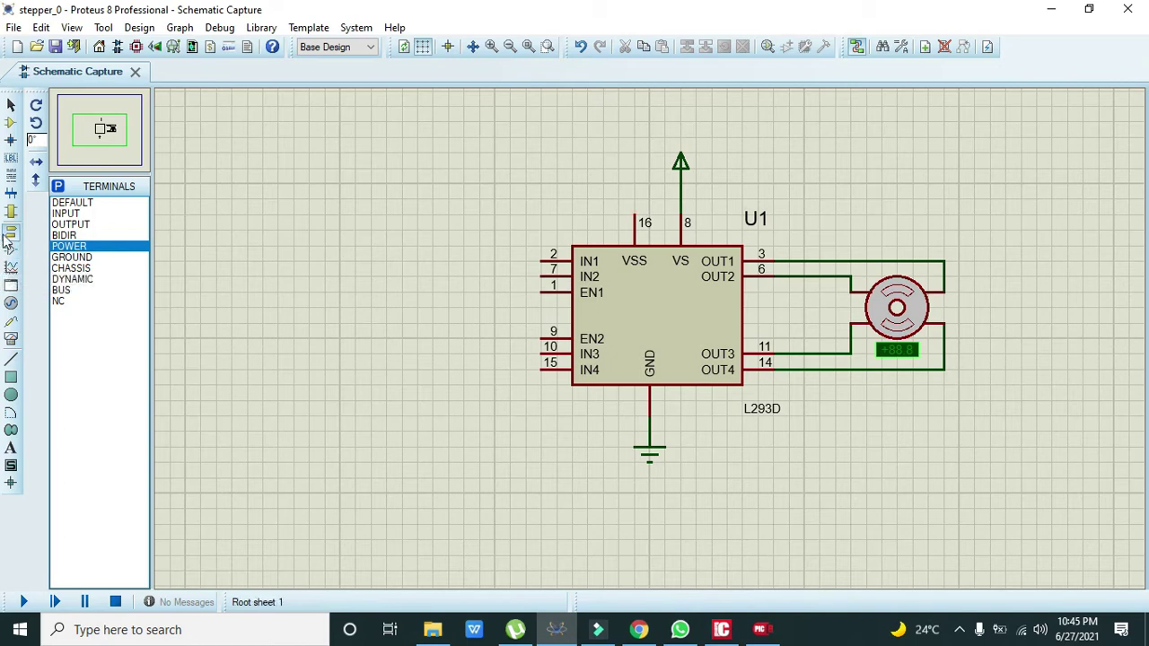
# Place a DC generator above pin 16, wire it to VSS, and set its voltage
pyautogui.click(11, 302)
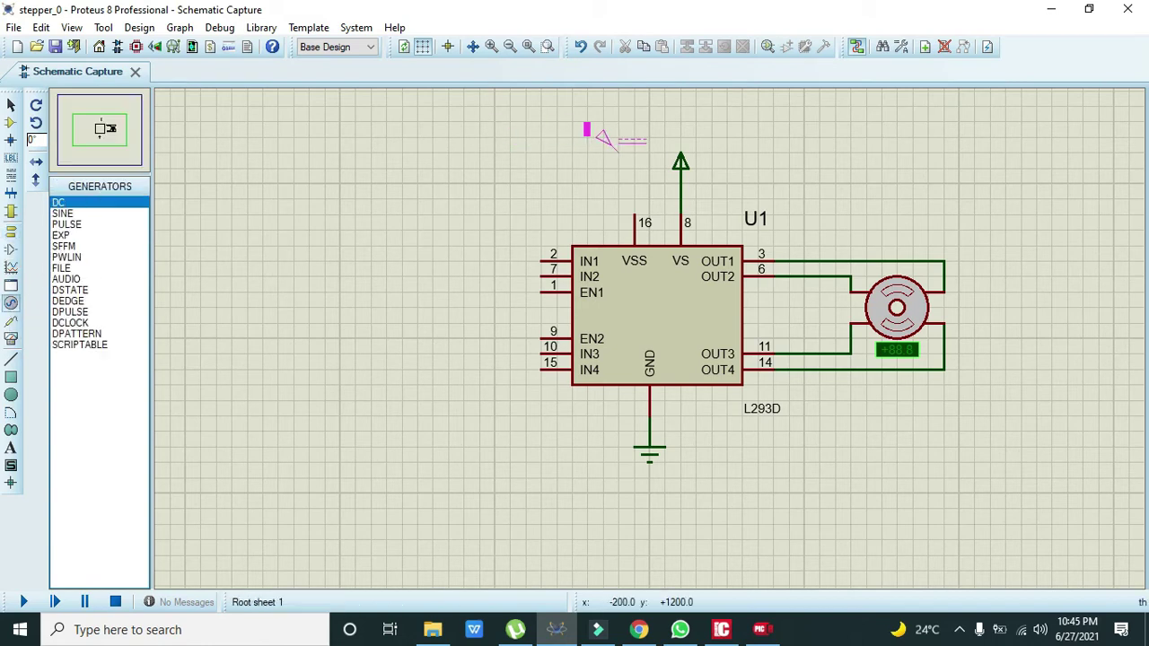
pyautogui.click(587, 130)
pyautogui.click(617, 153)
pyautogui.click(635, 217)
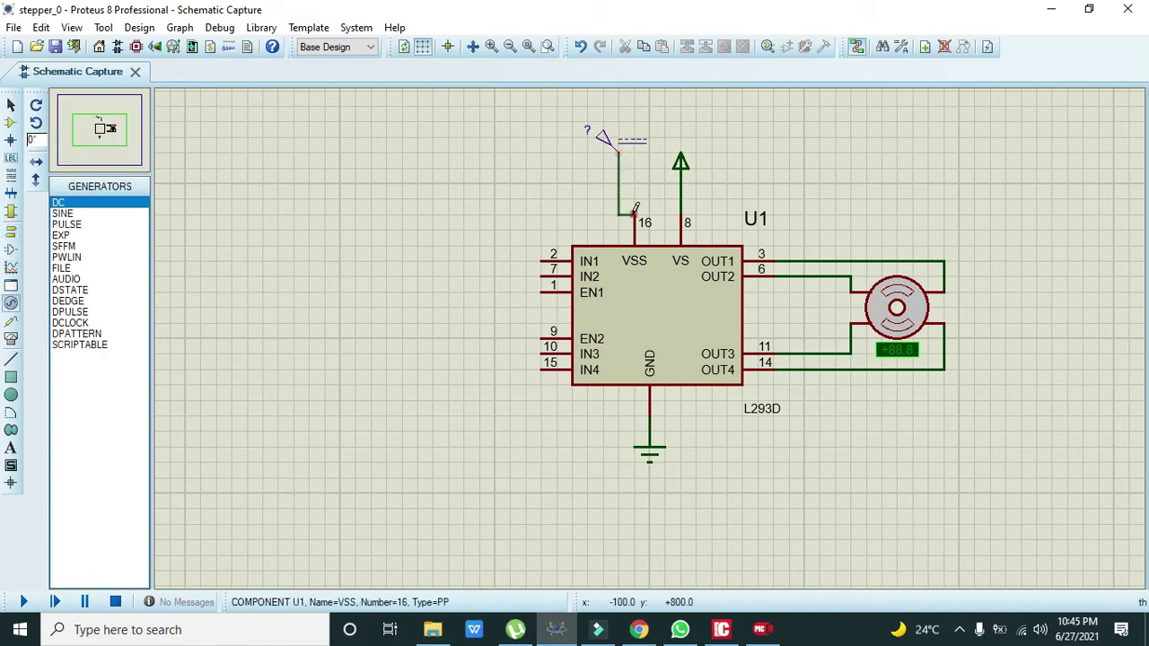
pyautogui.doubleClick(603, 139)
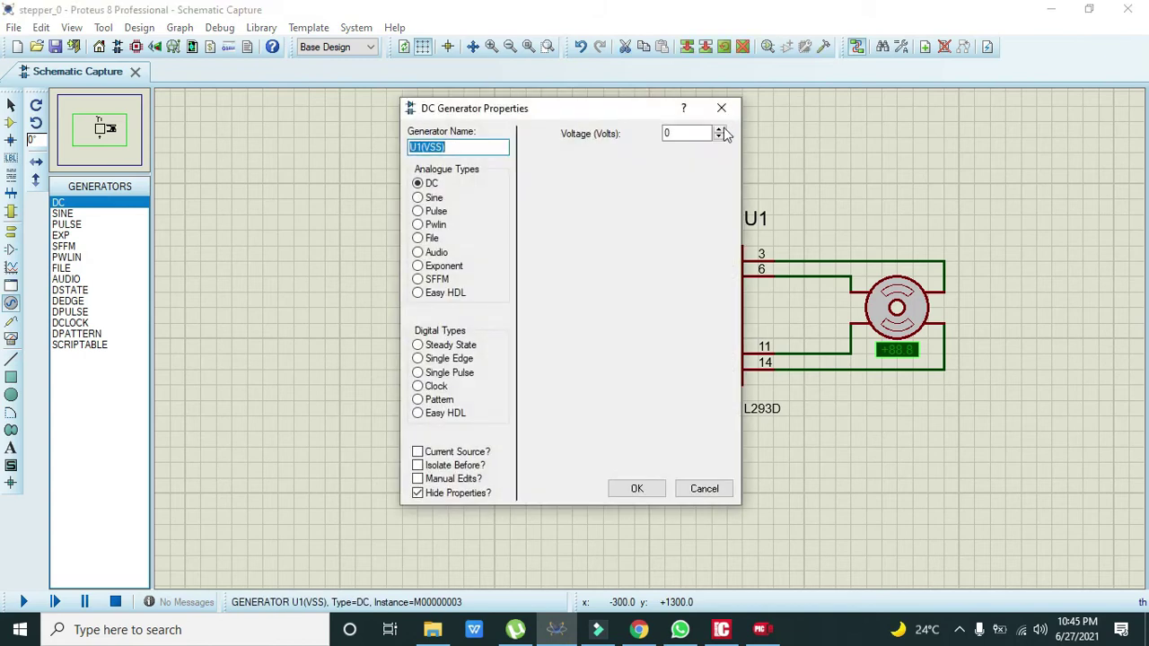
pyautogui.doubleClick(719, 130)
pyautogui.click(636, 488)
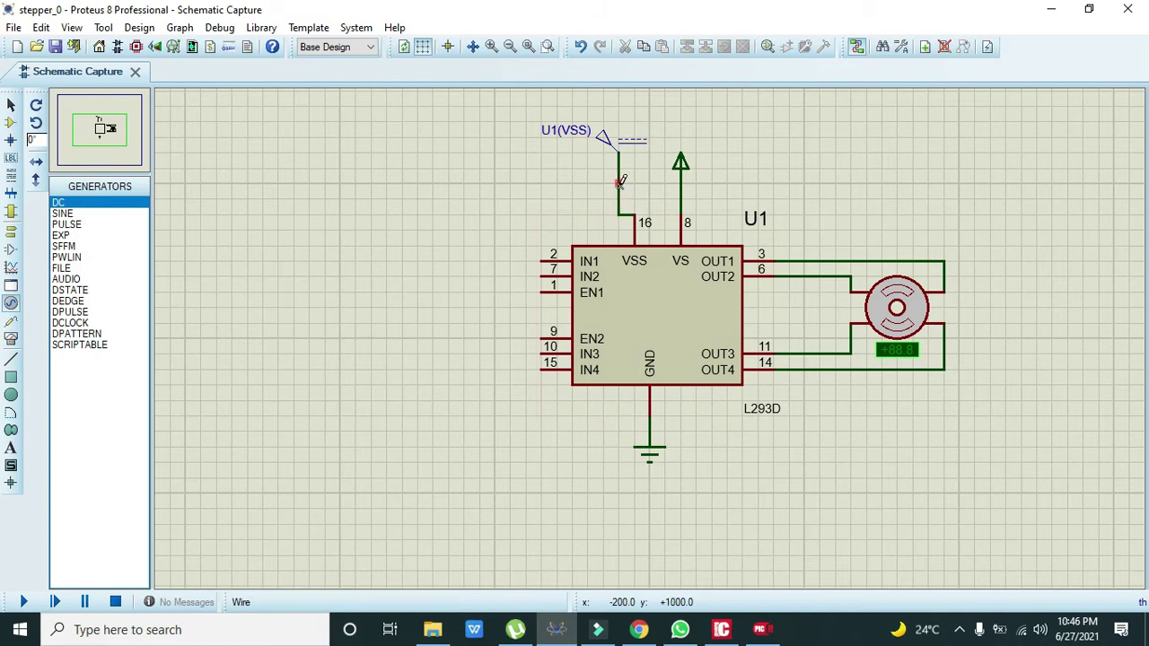
# Move the U1(VSS) generator slightly down and return to Component Mode
pyautogui.click(605, 136)
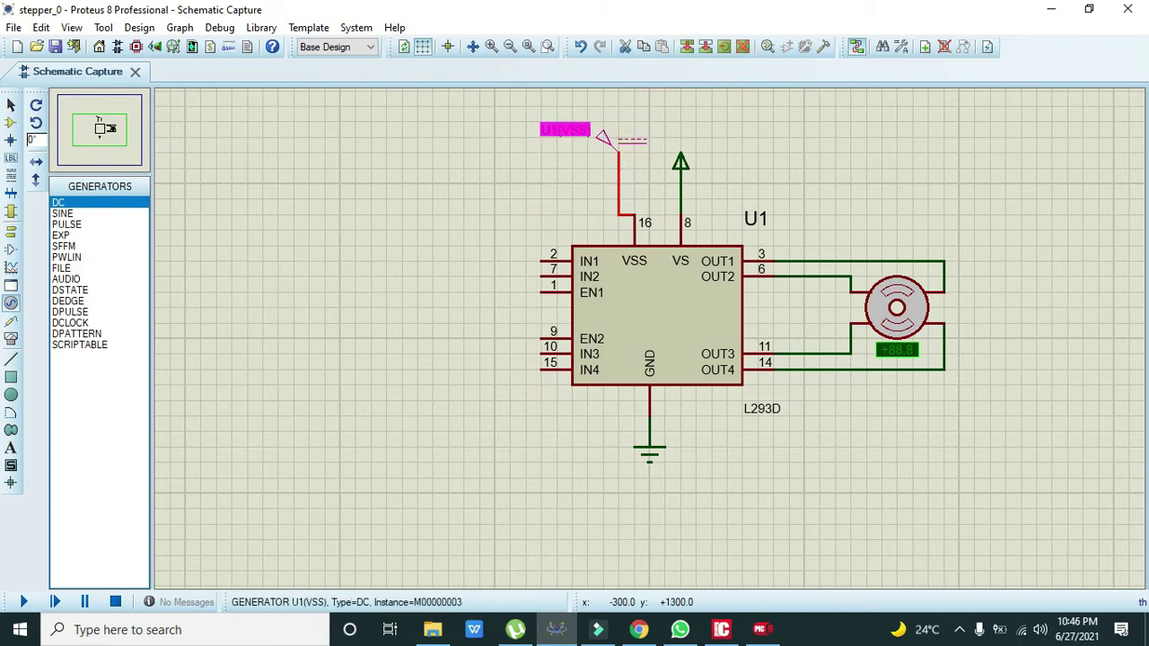
pyautogui.moveTo(606, 136); pyautogui.dragTo(605, 153)
pyautogui.click(599, 166)
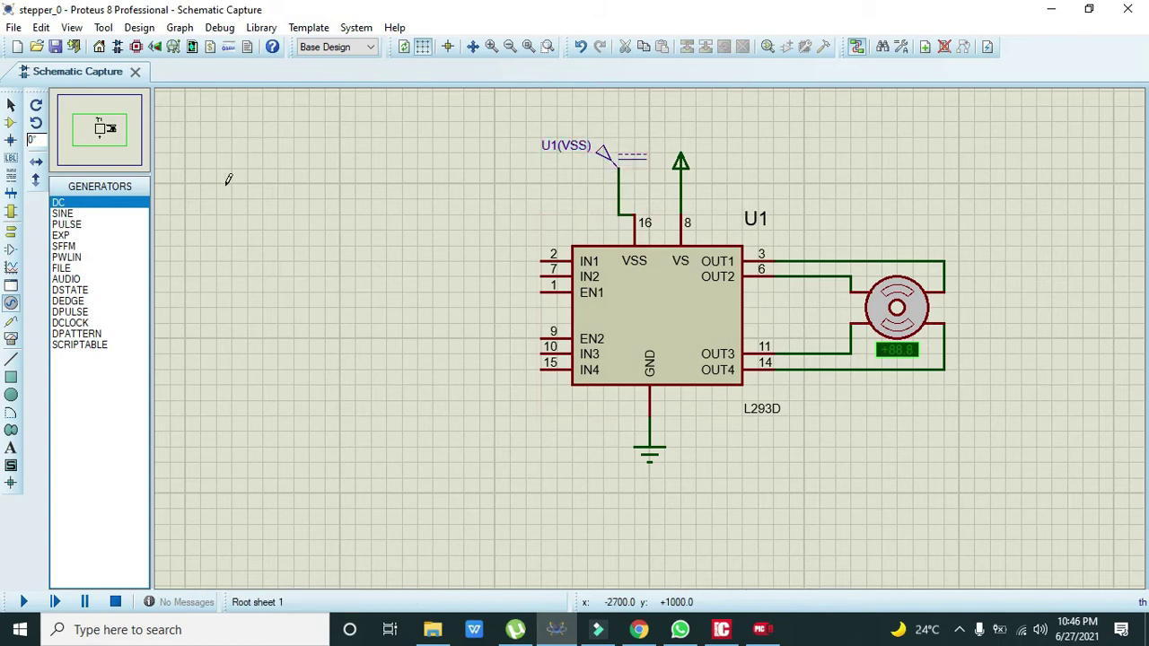
pyautogui.click(9, 126)
pyautogui.click(56, 186)
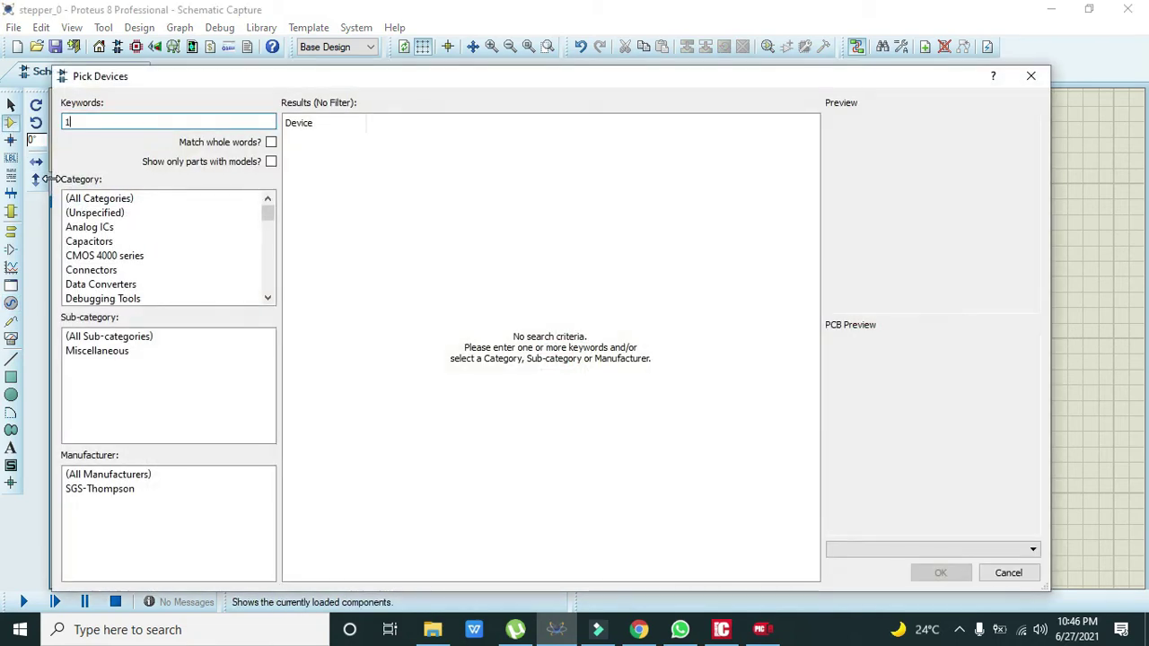
# Search '18f45' and place the PIC18F452 as U2 to the left of the L293D
pyautogui.write('18f452')
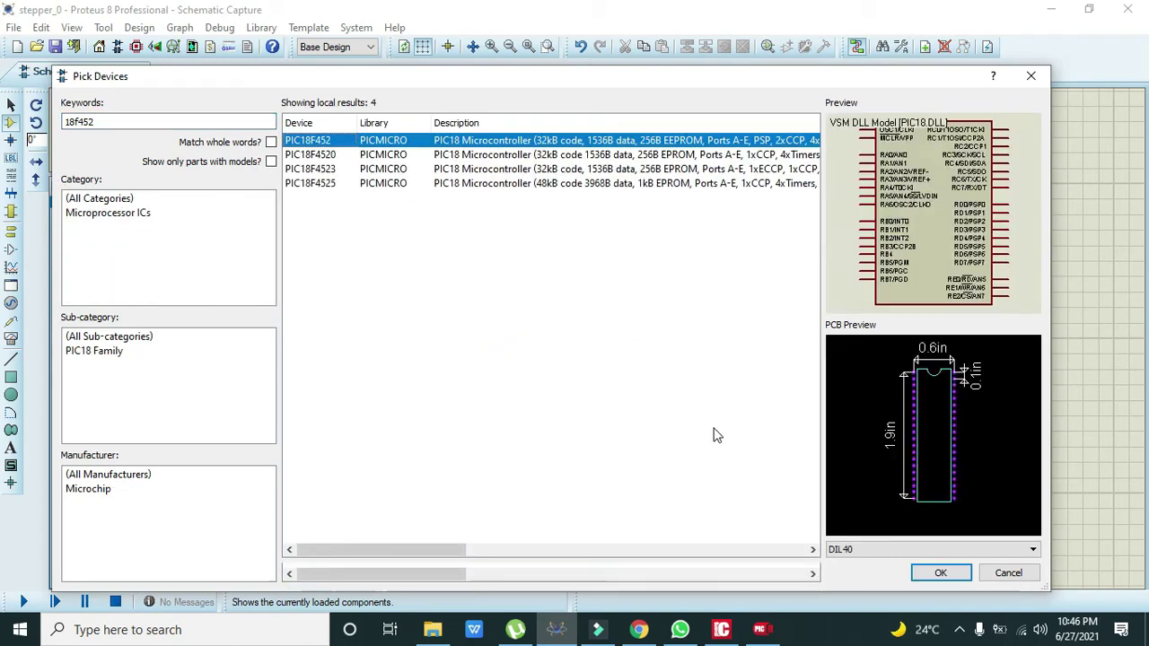
pyautogui.click(940, 572)
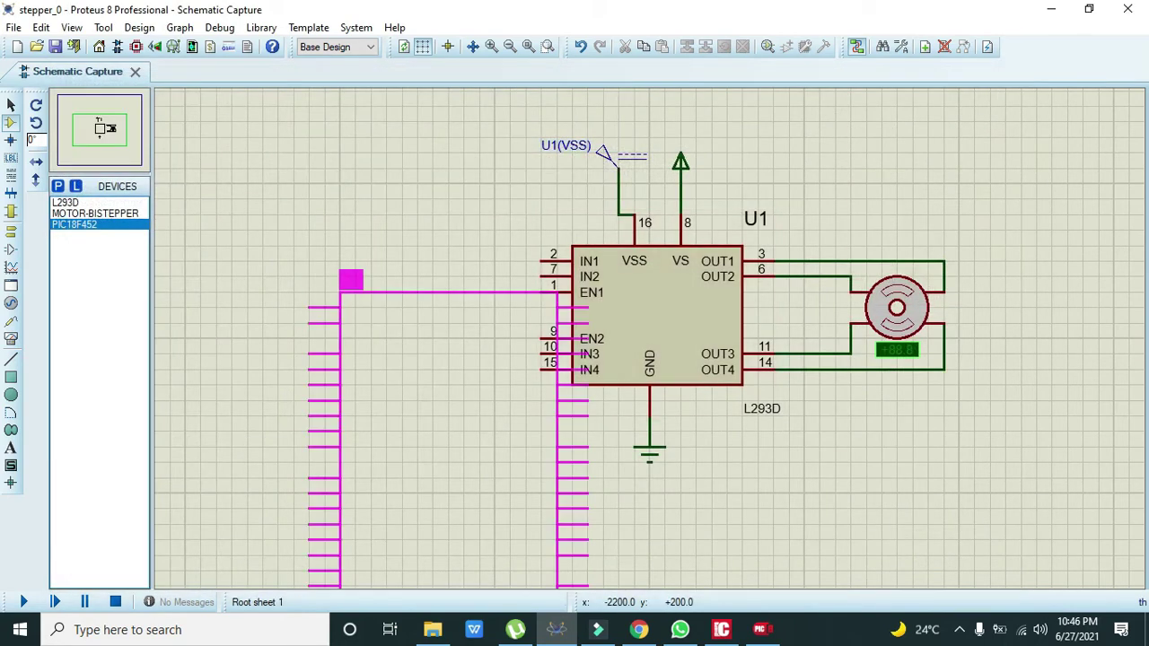
pyautogui.click(261, 222)
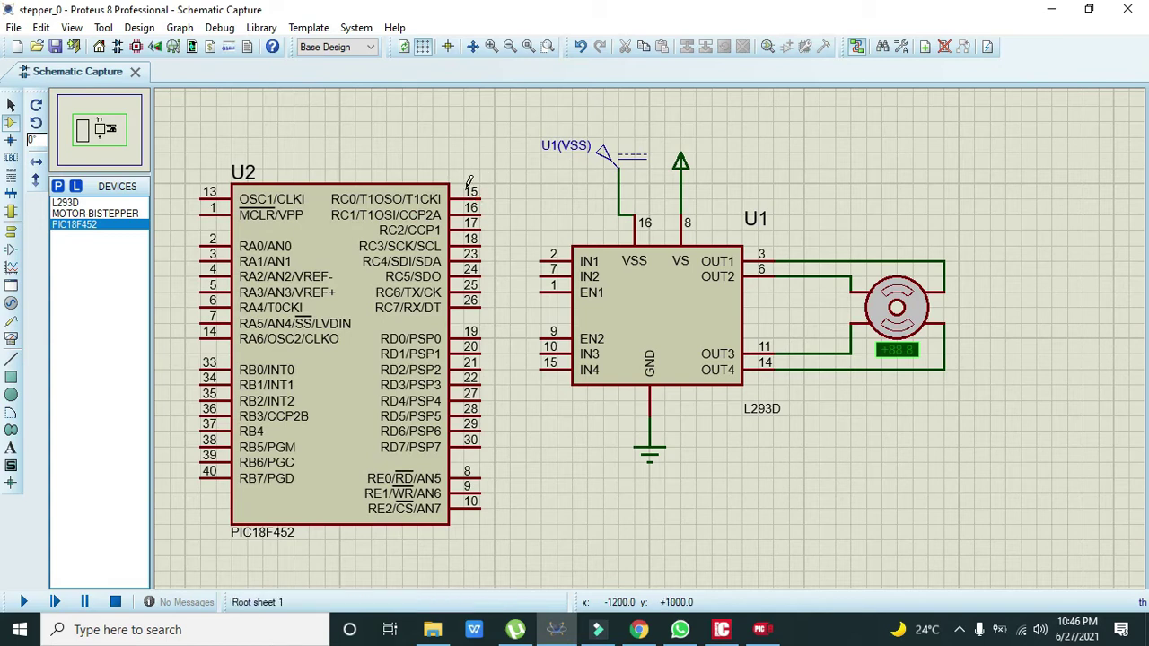
# Wire the L293D's IN1 to RC0 (pin 15) and IN2 to RC1 (pin 16)
pyautogui.click(541, 259)
pyautogui.click(481, 200)
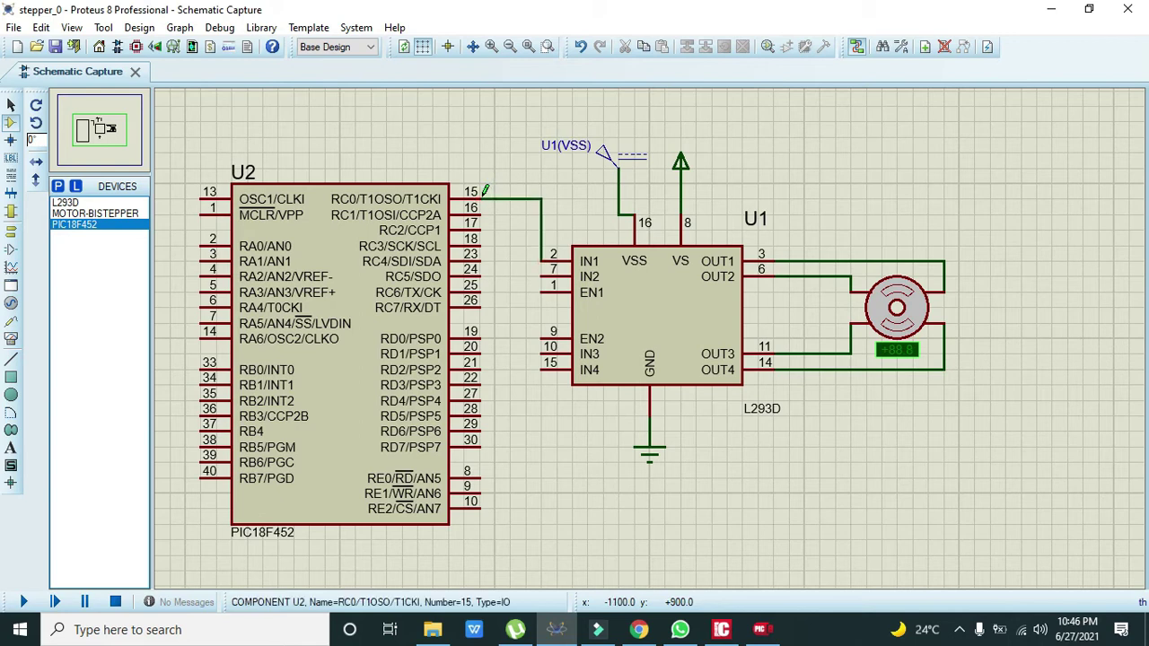
pyautogui.click(553, 269)
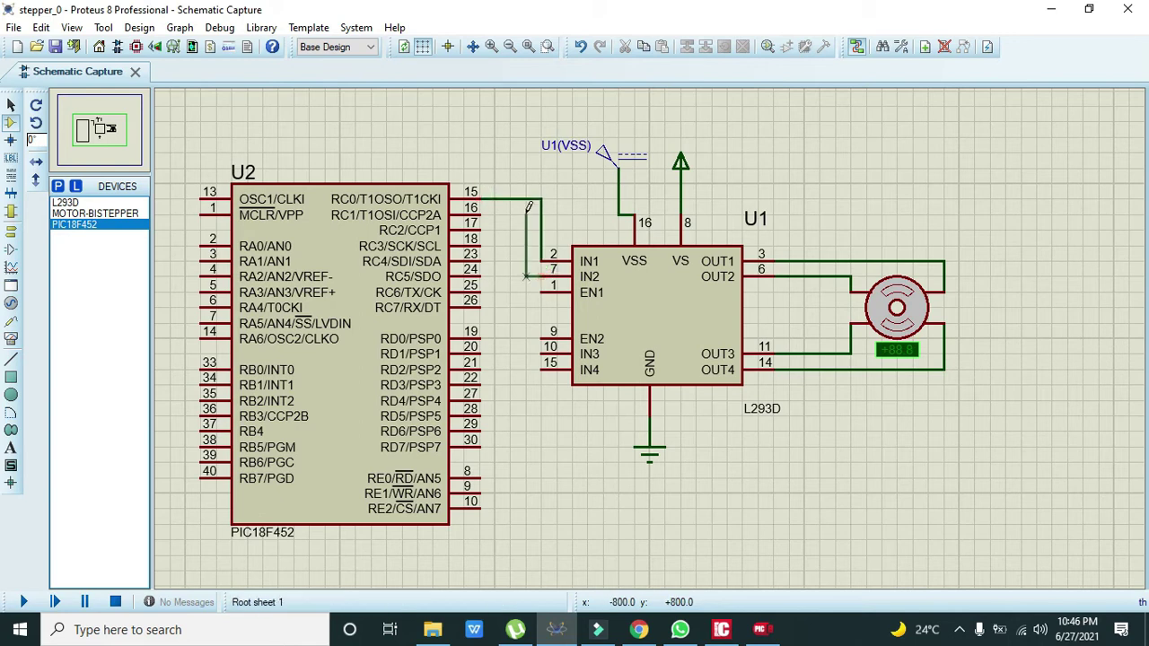
pyautogui.click(485, 215)
# Tie EN1 and EN2 together to a power terminal, then shift the PIC slightly left
pyautogui.click(532, 290)
pyautogui.click(540, 332)
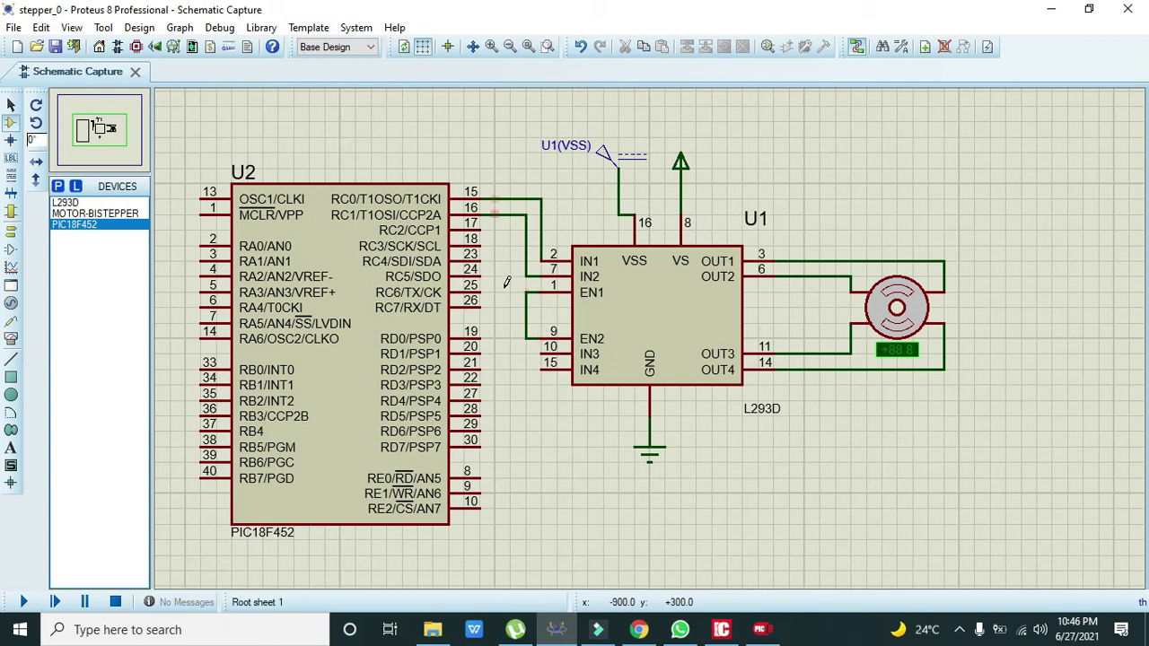
pyautogui.click(524, 306)
pyautogui.doubleClick(510, 446)
pyautogui.rightClick(510, 444)
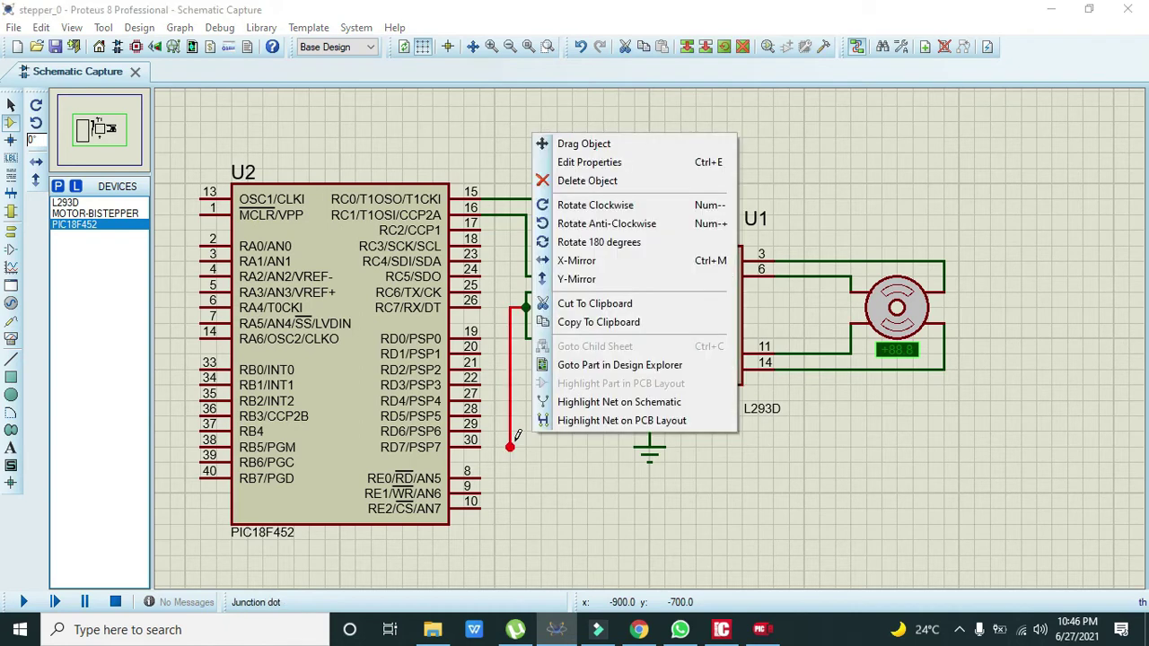
pyautogui.click(11, 241)
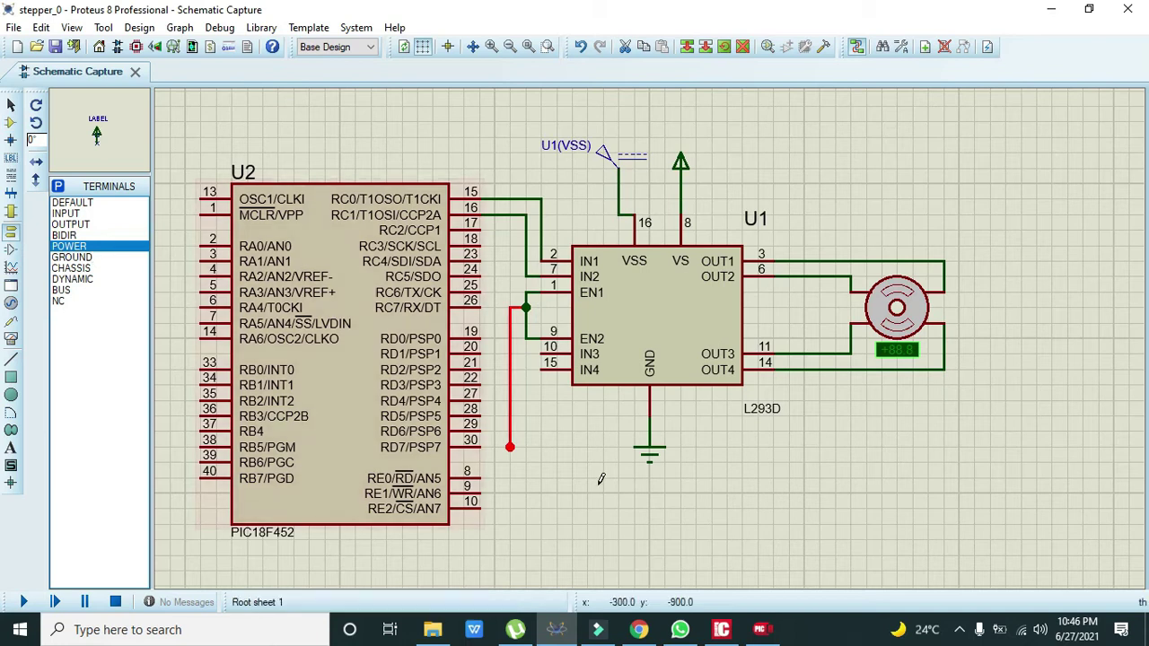
pyautogui.click(541, 425)
pyautogui.click(539, 445)
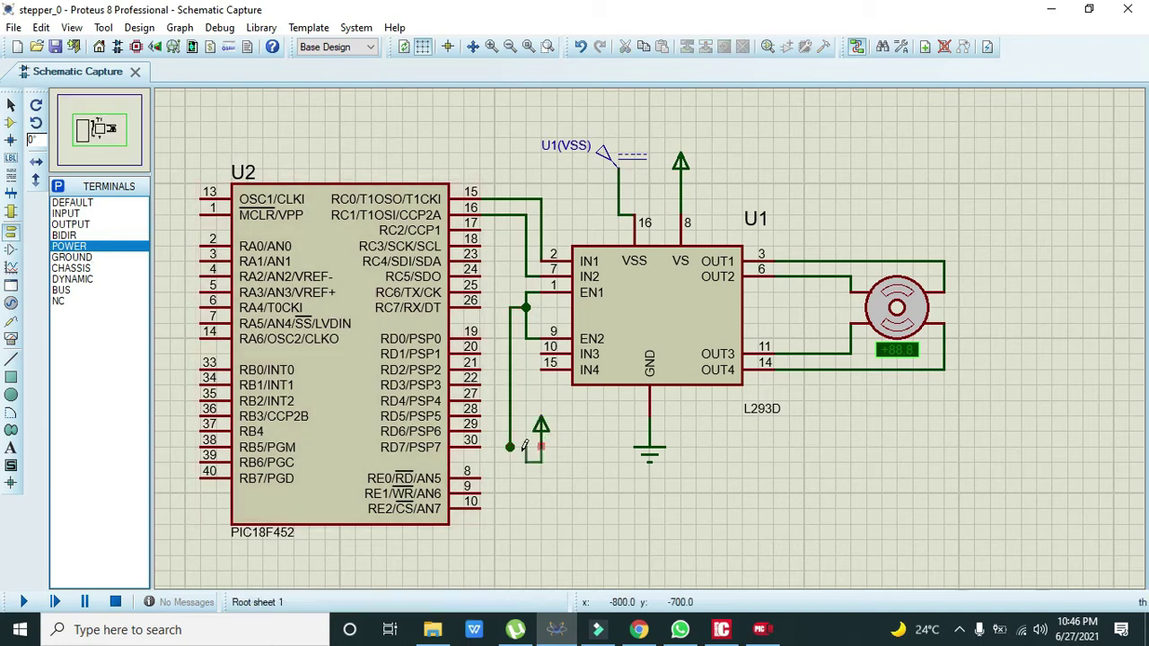
pyautogui.click(510, 446)
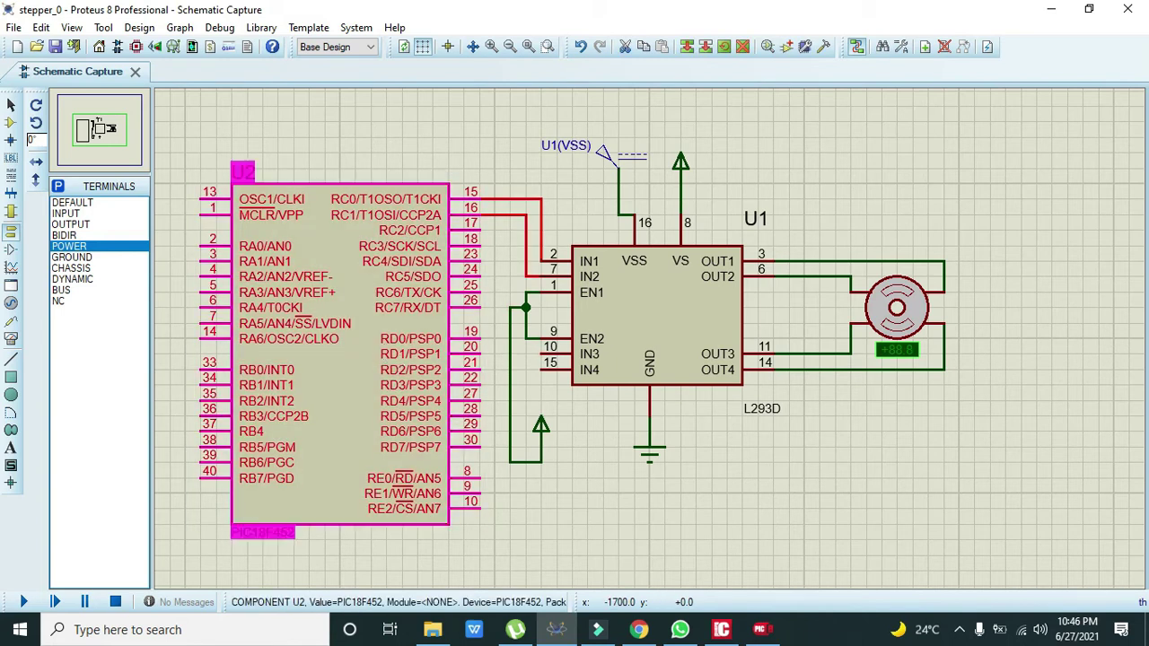
pyautogui.moveTo(351, 356); pyautogui.dragTo(320, 357)
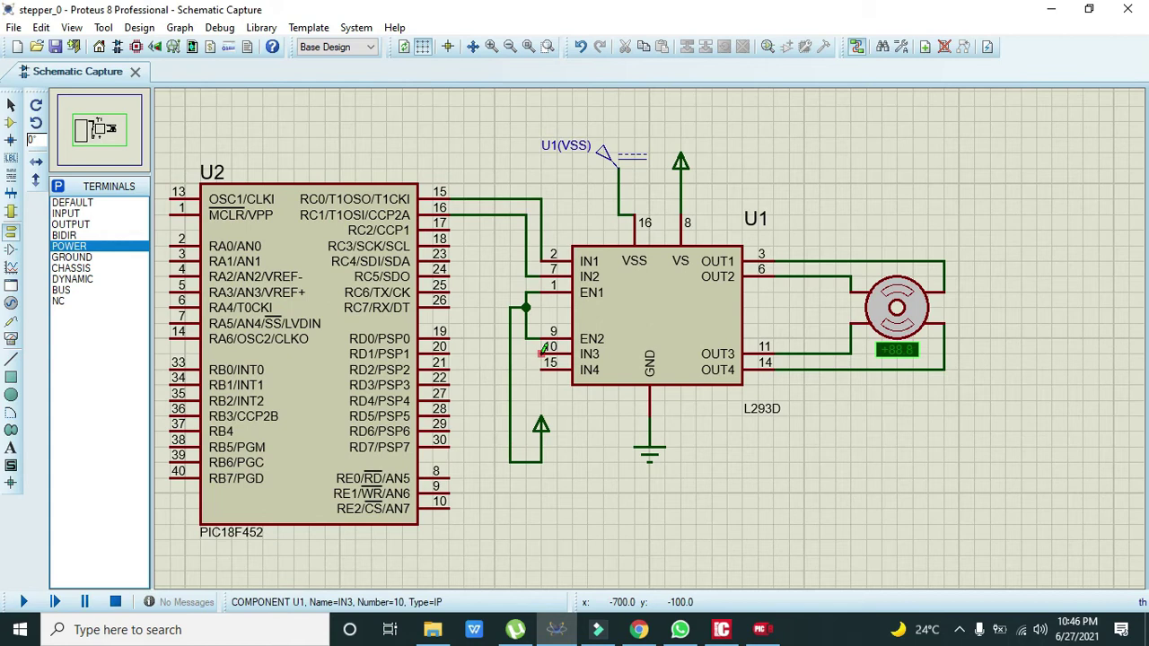
# Wire the L293D's IN3 to RC2 (pin 17) and IN4 to RC3 (pin 18)
pyautogui.click(542, 353)
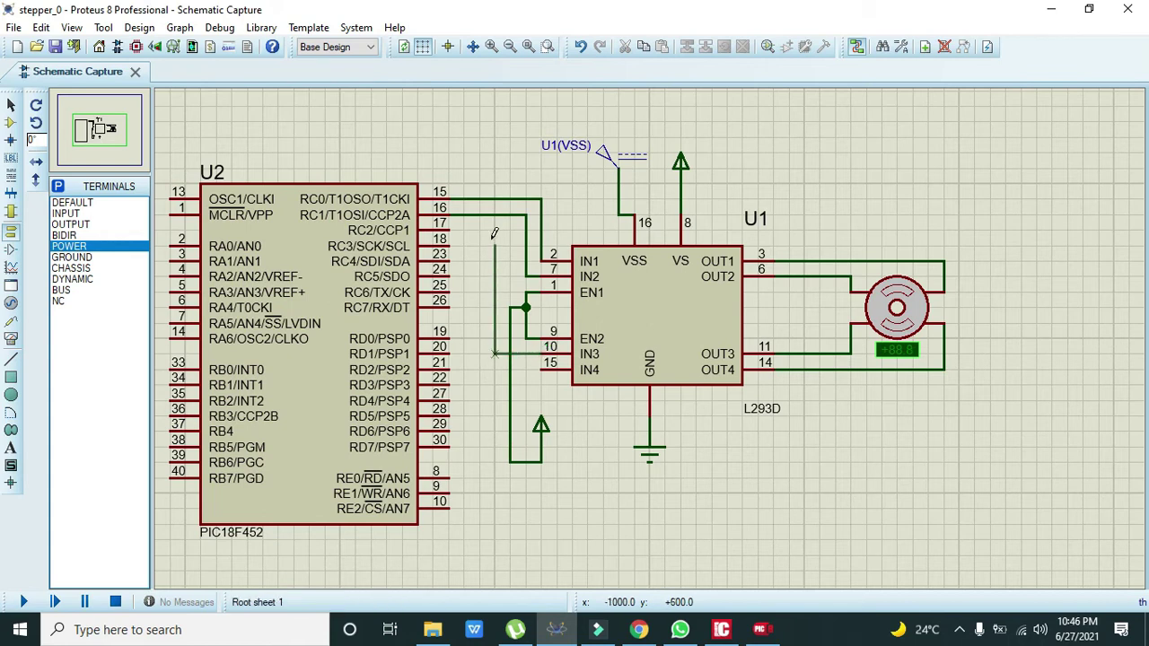
pyautogui.click(449, 231)
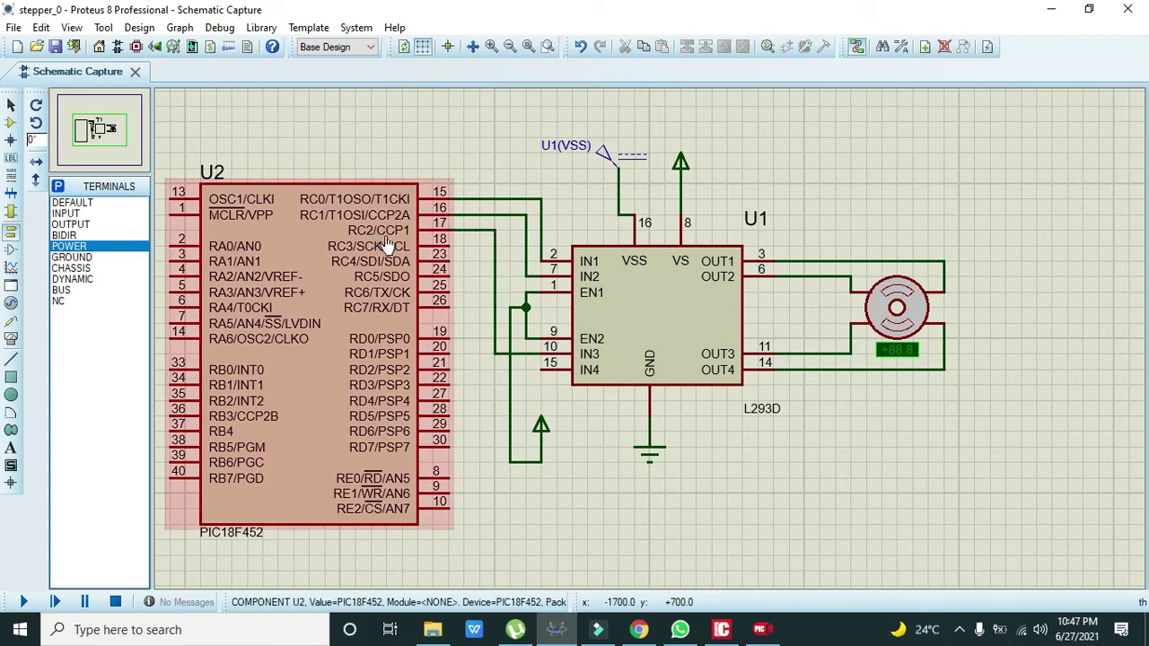
pyautogui.click(542, 369)
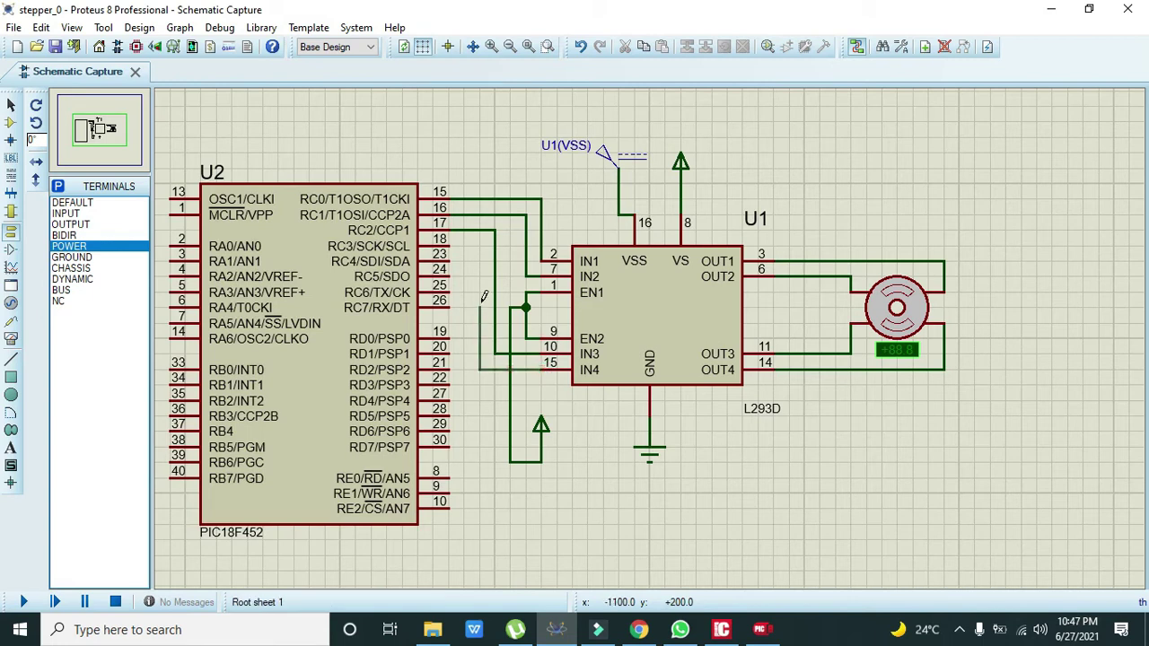
pyautogui.click(455, 239)
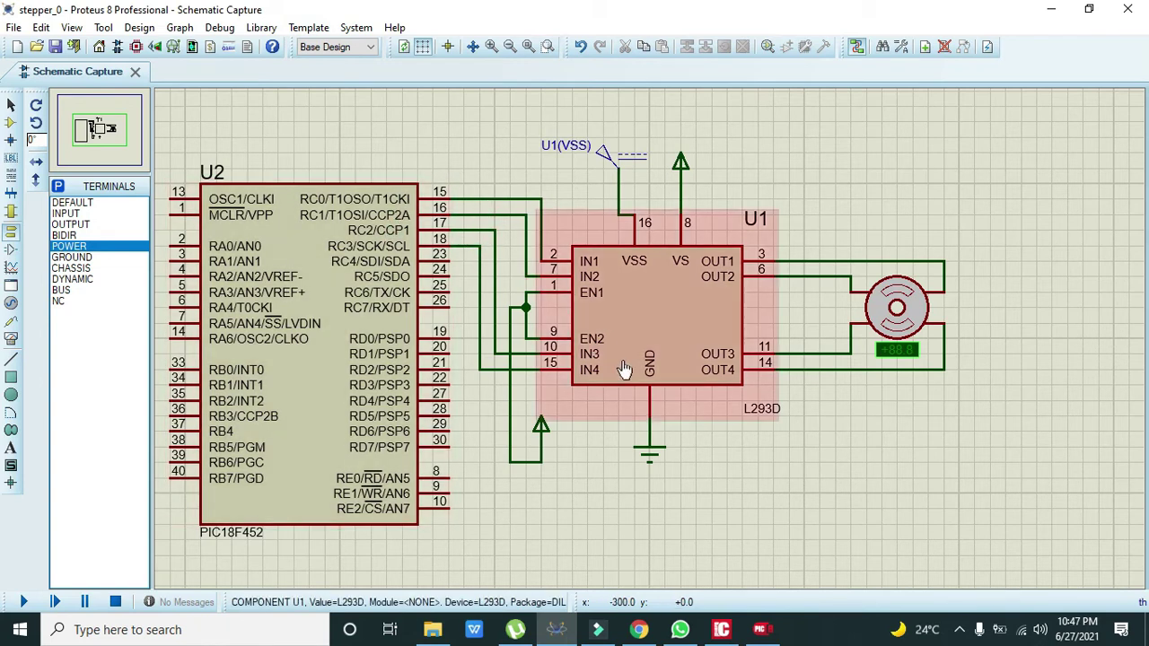
pyautogui.hscroll(-2, 180, 126)
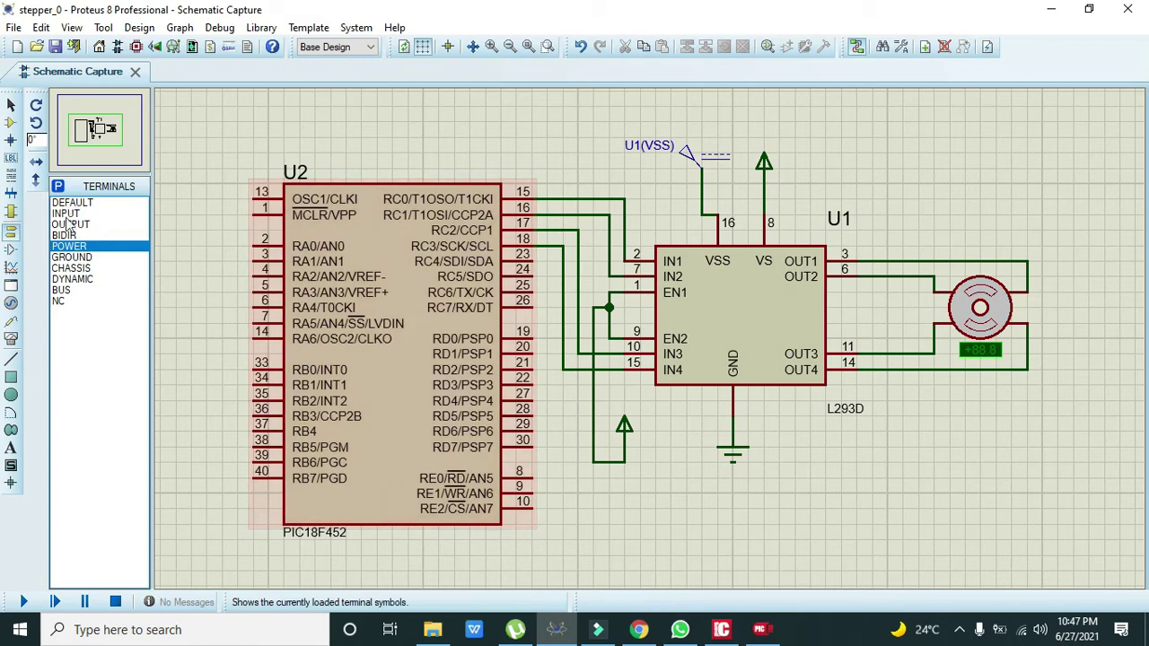
# Place a power terminal left of the PIC18F452 and wire it to U2 pin 1 (MCLR/VPP)
pyautogui.click(192, 169)
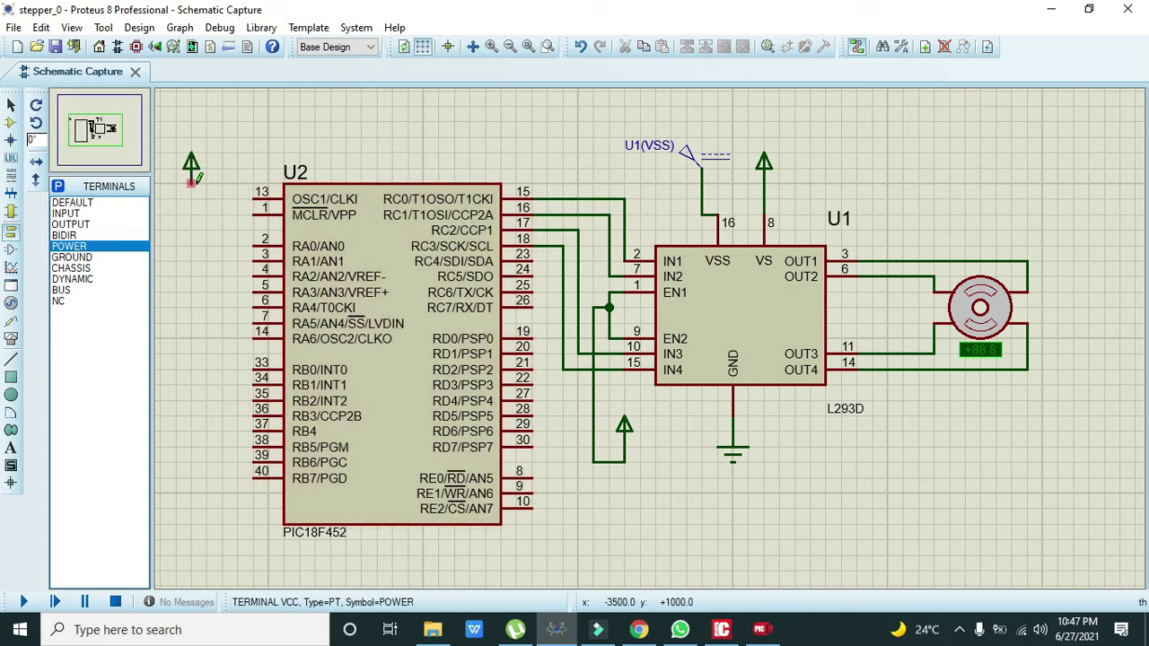
pyautogui.click(191, 173)
pyautogui.click(253, 214)
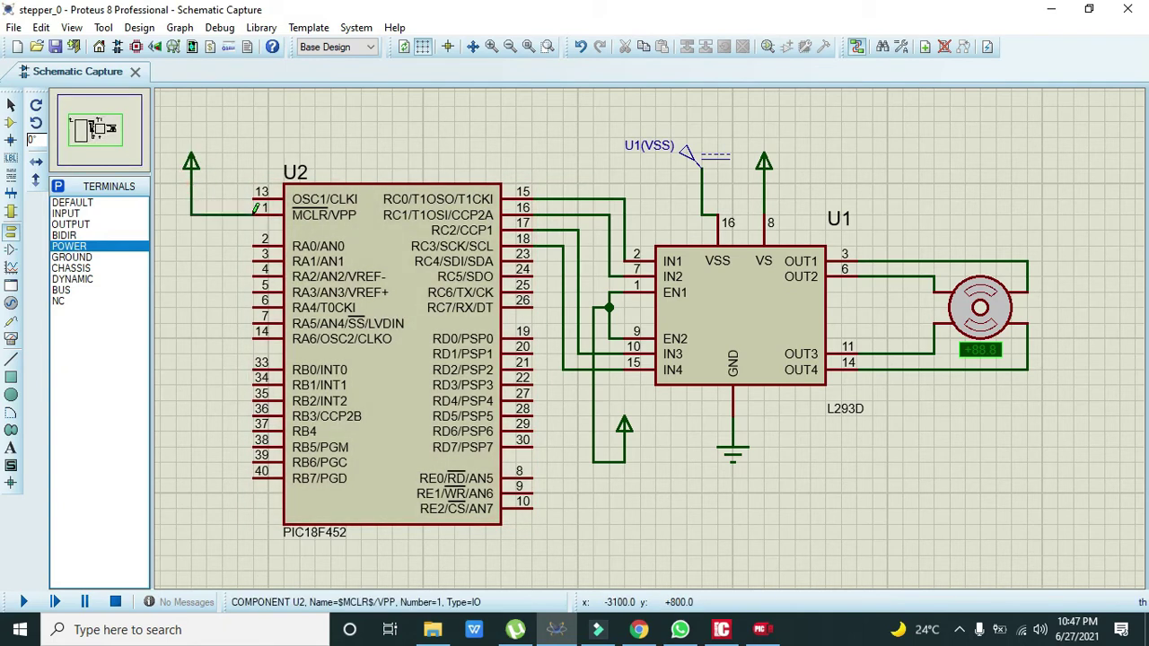
pyautogui.moveTo(448, 116); pyautogui.dragTo(440, 159)
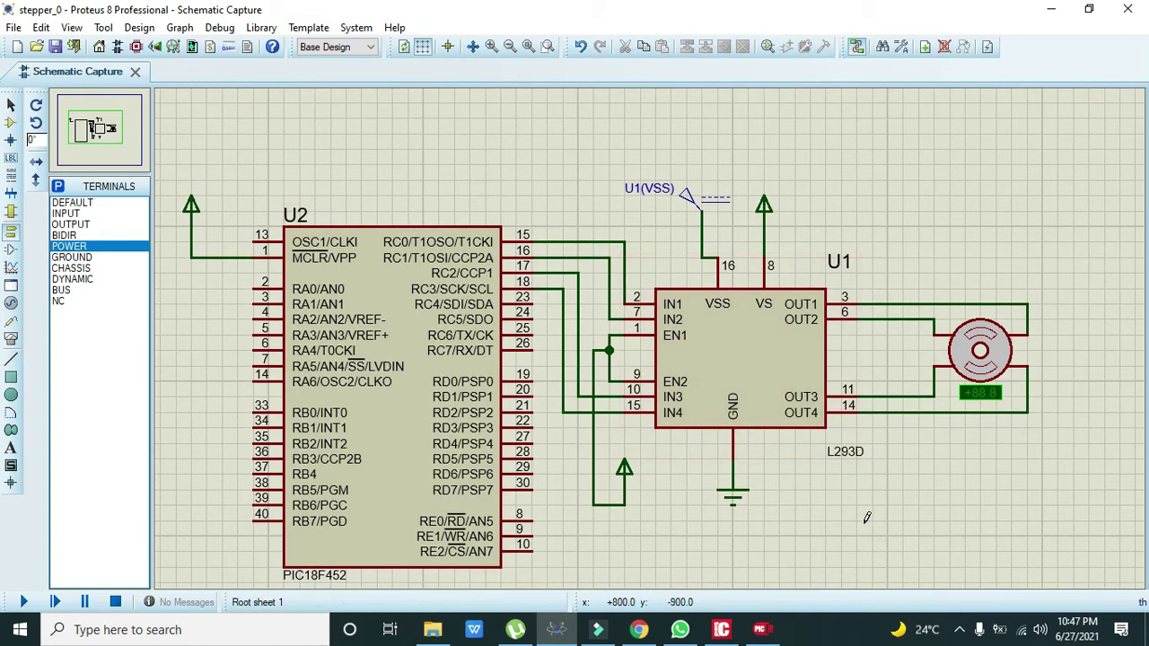
pyautogui.moveTo(867, 518); pyautogui.dragTo(876, 548)
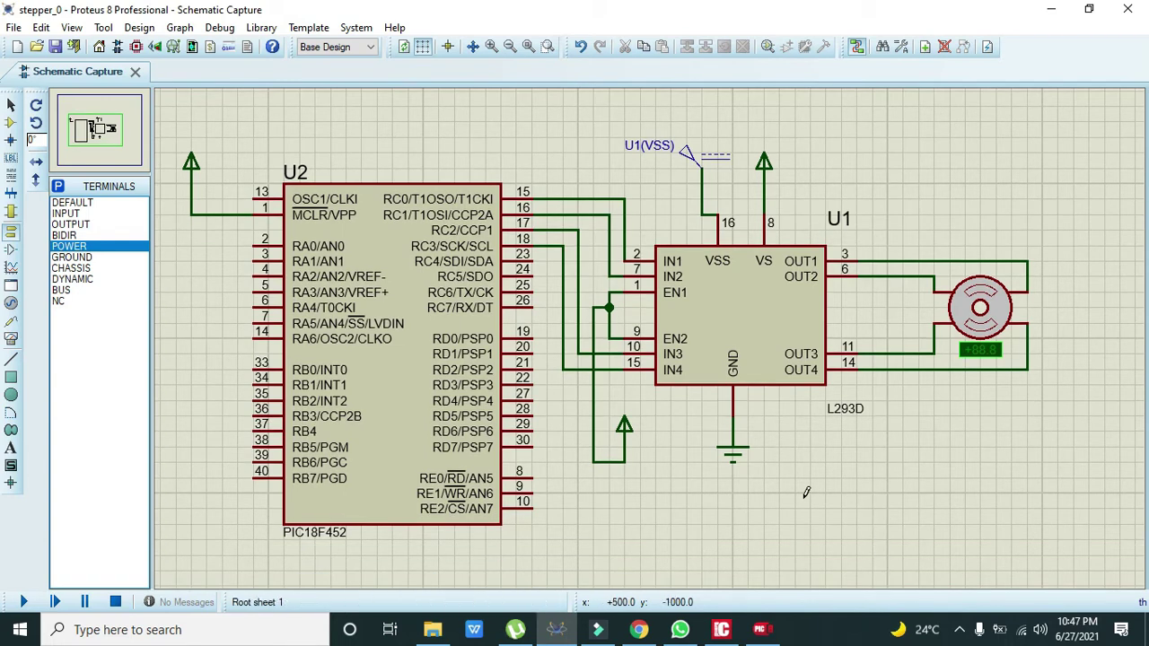
# Bring up switcher.c in mikroC without the Start Page and point out the void main() declaration
pyautogui.click(726, 629)
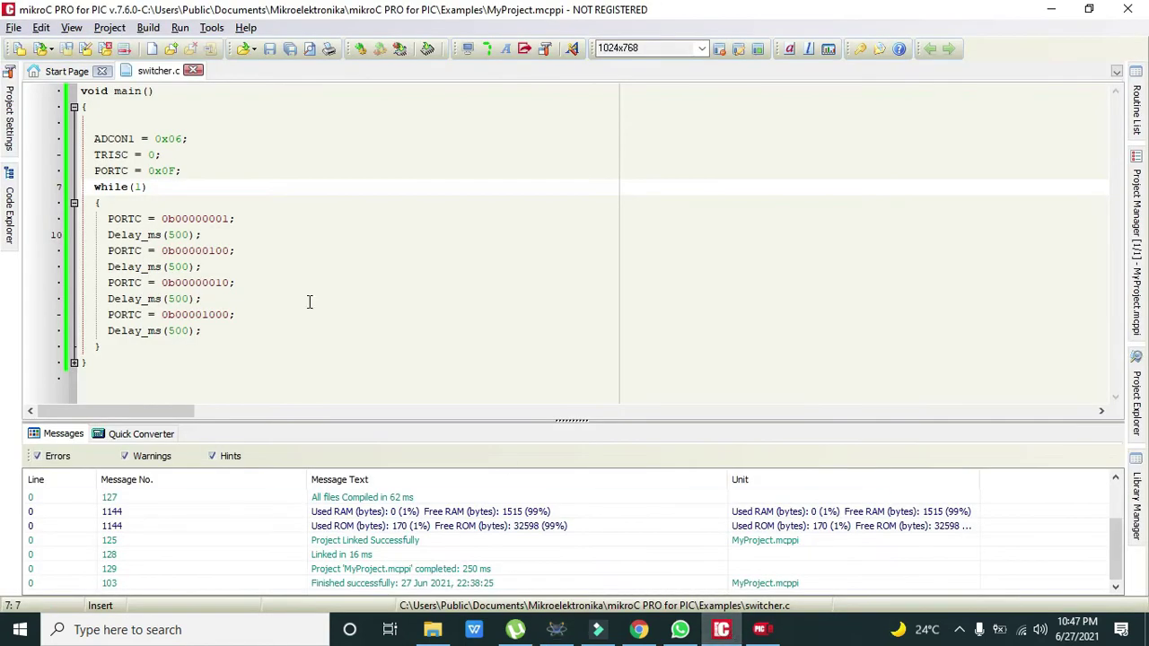
pyautogui.click(102, 70)
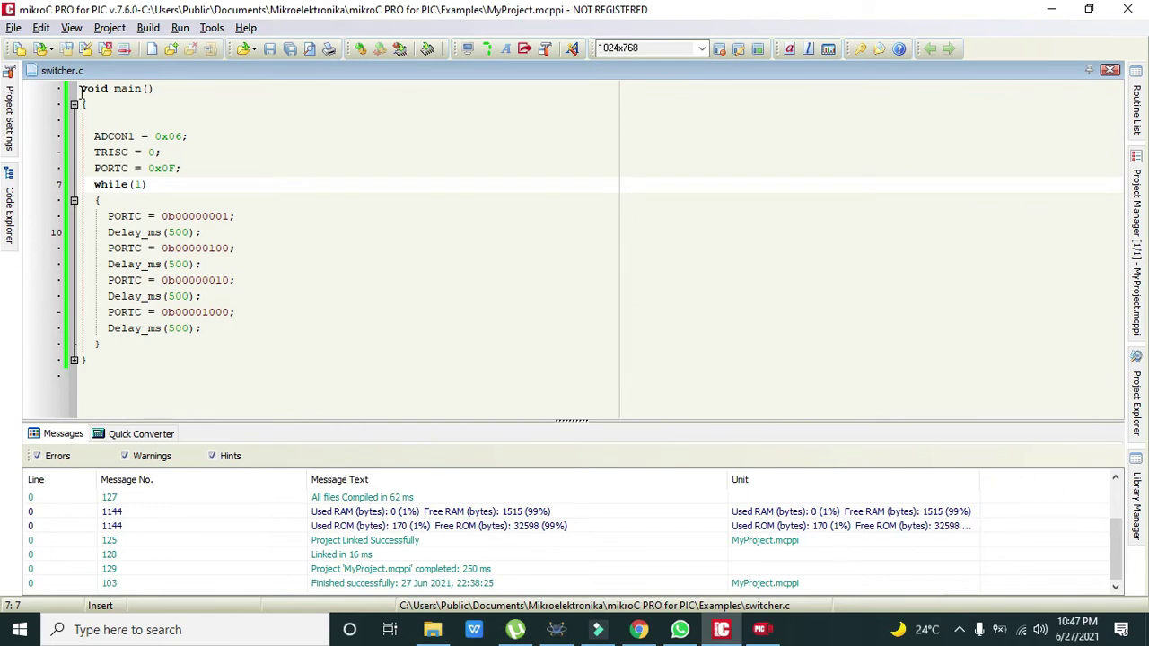
pyautogui.keyDown('shift'); pyautogui.click(117, 92); pyautogui.keyUp('shift')
pyautogui.click(119, 93)
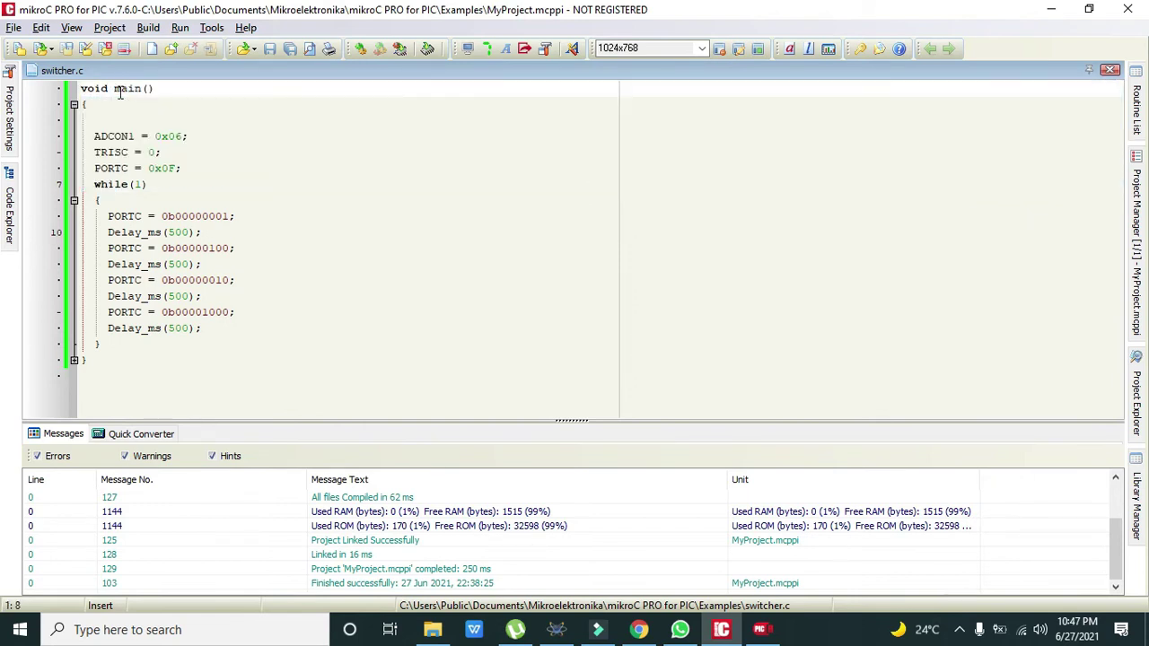
pyautogui.moveTo(80, 88)
pyautogui.mouseDown()
pyautogui.moveTo(130, 87)
pyautogui.moveTo(79, 87)
pyautogui.mouseUp()
pyautogui.click(160, 88)
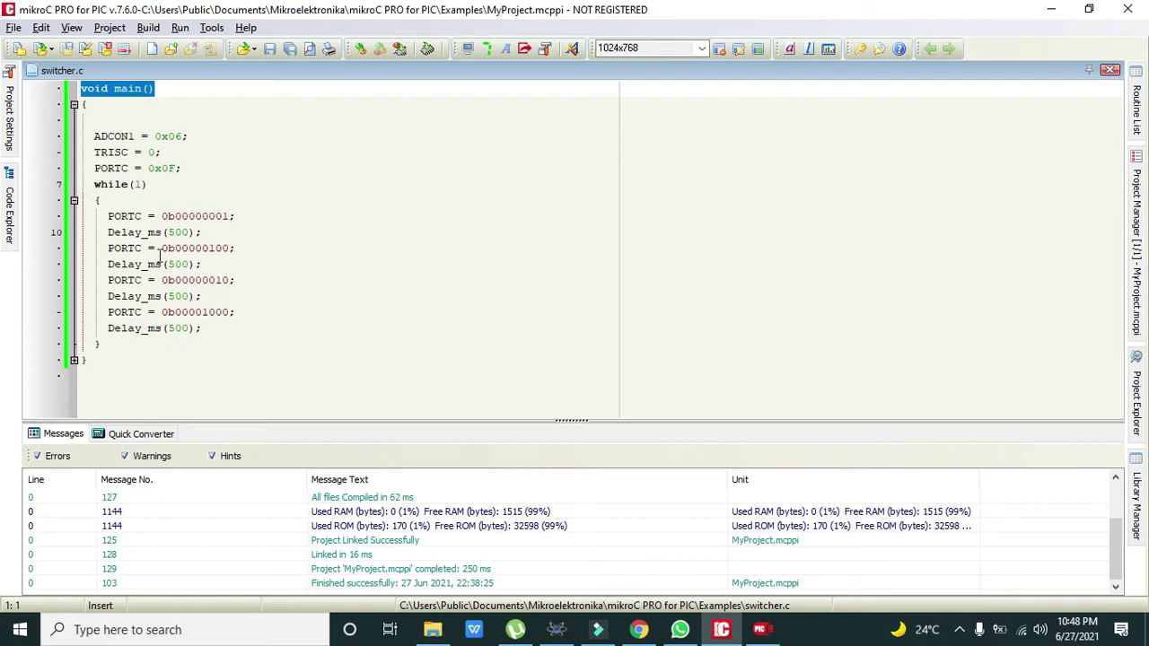
# Highlight the ADCON1 = 0x06; and TRISC = 0; lines, stressing port C as output
pyautogui.moveTo(134, 137); pyautogui.dragTo(94, 134)
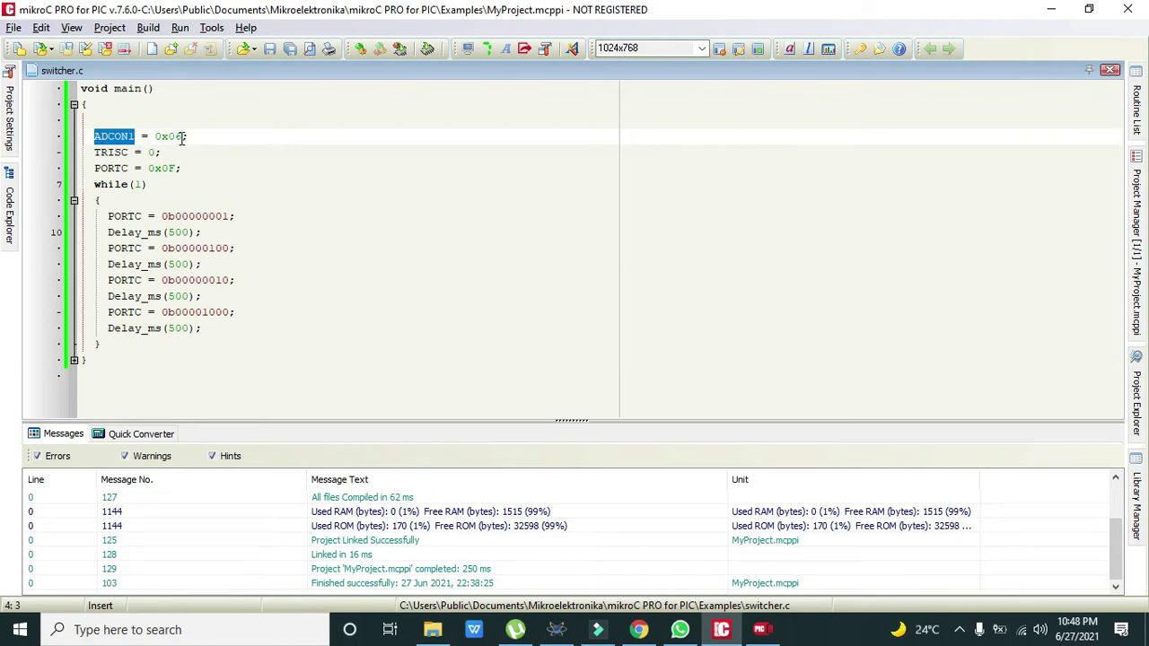
pyautogui.moveTo(187, 136); pyautogui.dragTo(93, 141)
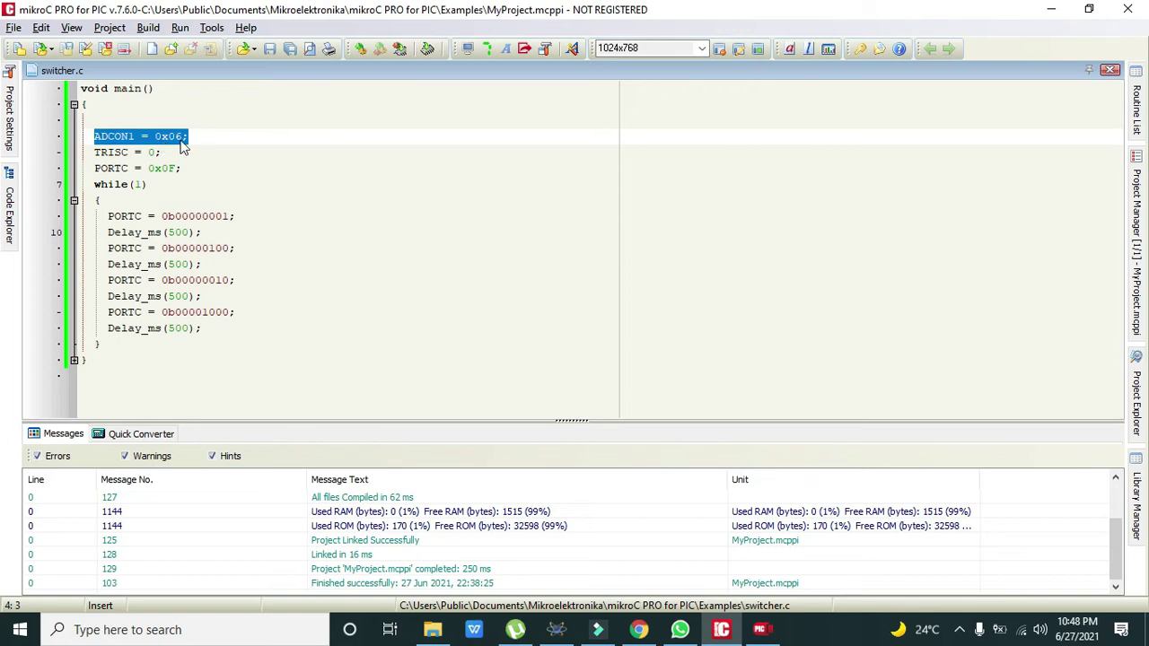
pyautogui.moveTo(160, 153); pyautogui.dragTo(89, 154)
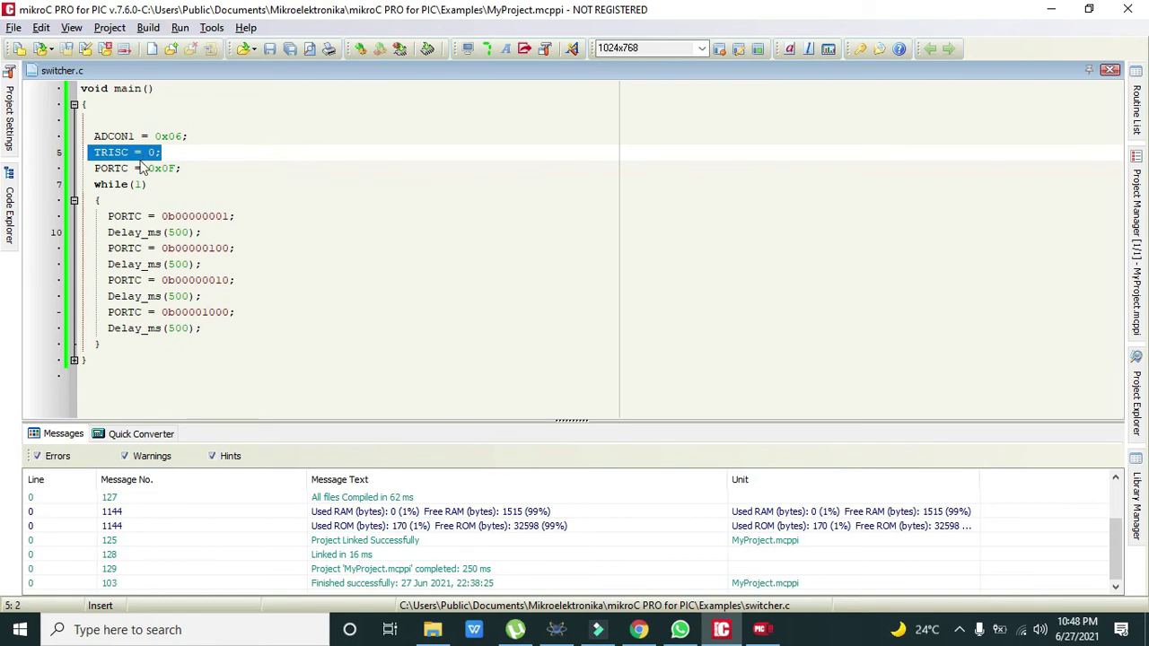
pyautogui.click(130, 153)
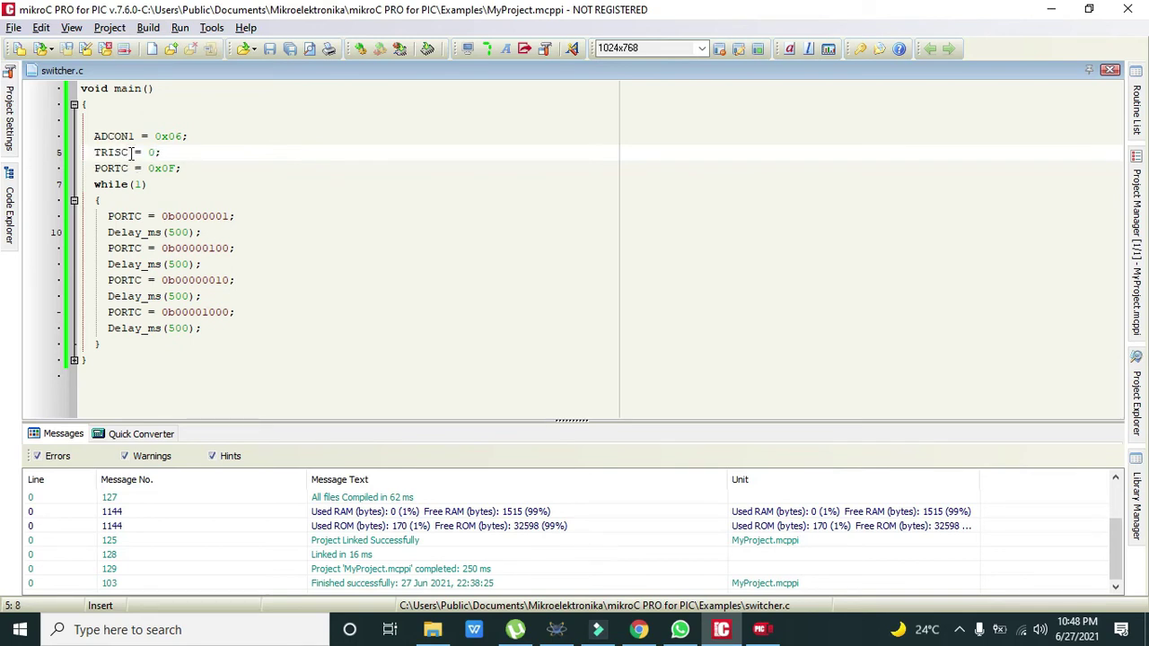
pyautogui.doubleClick(151, 152)
pyautogui.click(125, 153)
pyautogui.moveTo(123, 153); pyautogui.dragTo(129, 153)
pyautogui.click(127, 153)
# Highlight PORTC and its 0x0F value, then select all three ADCON1, TRISC and PORTC setup lines
pyautogui.moveTo(129, 168); pyautogui.dragTo(98, 162)
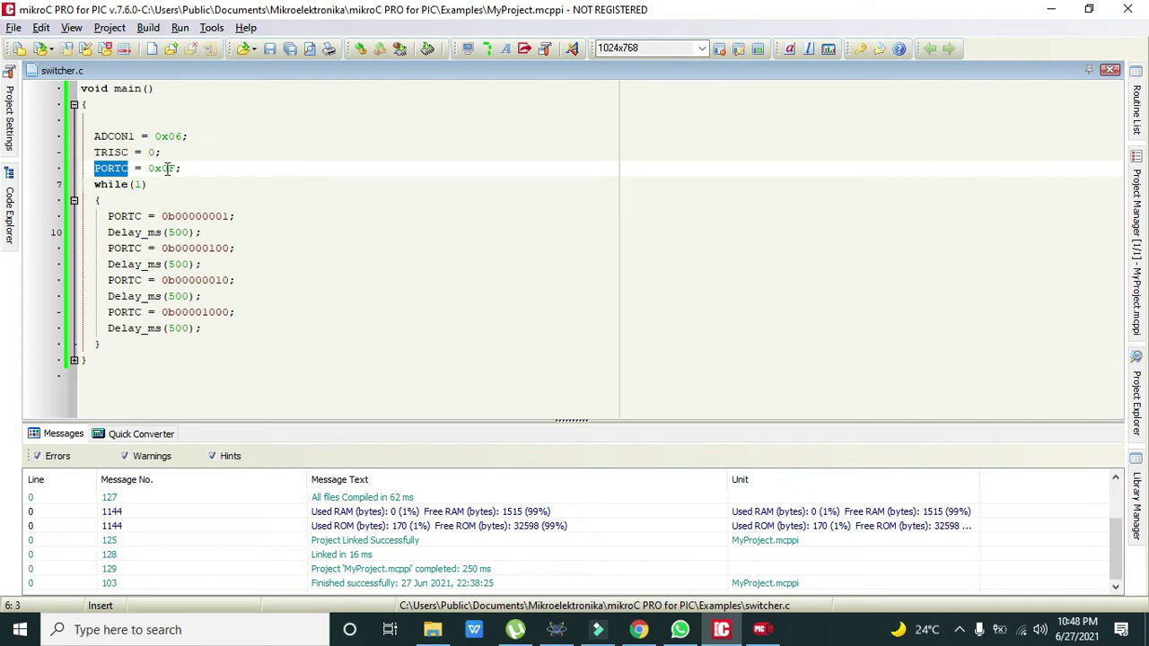
pyautogui.moveTo(131, 167); pyautogui.dragTo(94, 166)
pyautogui.press('Left')
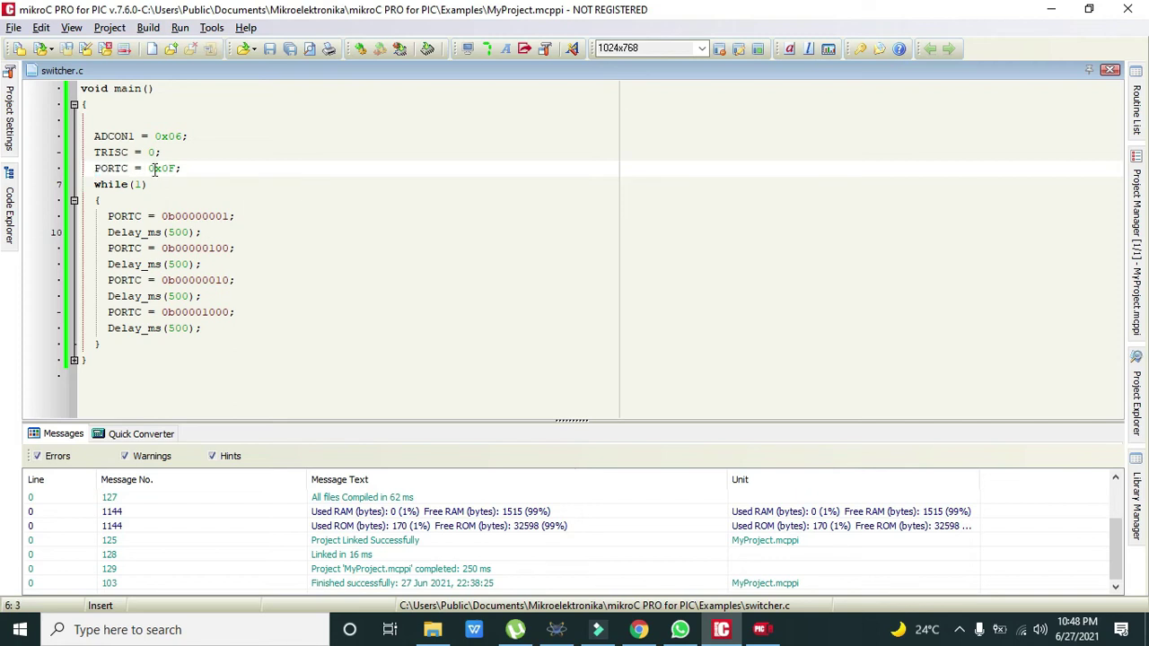
pyautogui.moveTo(168, 169); pyautogui.dragTo(164, 168)
pyautogui.click(169, 169)
pyautogui.click(130, 168)
pyautogui.moveTo(162, 169); pyautogui.dragTo(176, 169)
pyautogui.click(163, 169)
pyautogui.hotkey('shift', 'Left')
pyautogui.moveTo(171, 171); pyautogui.dragTo(176, 176)
pyautogui.moveTo(184, 170); pyautogui.dragTo(87, 133)
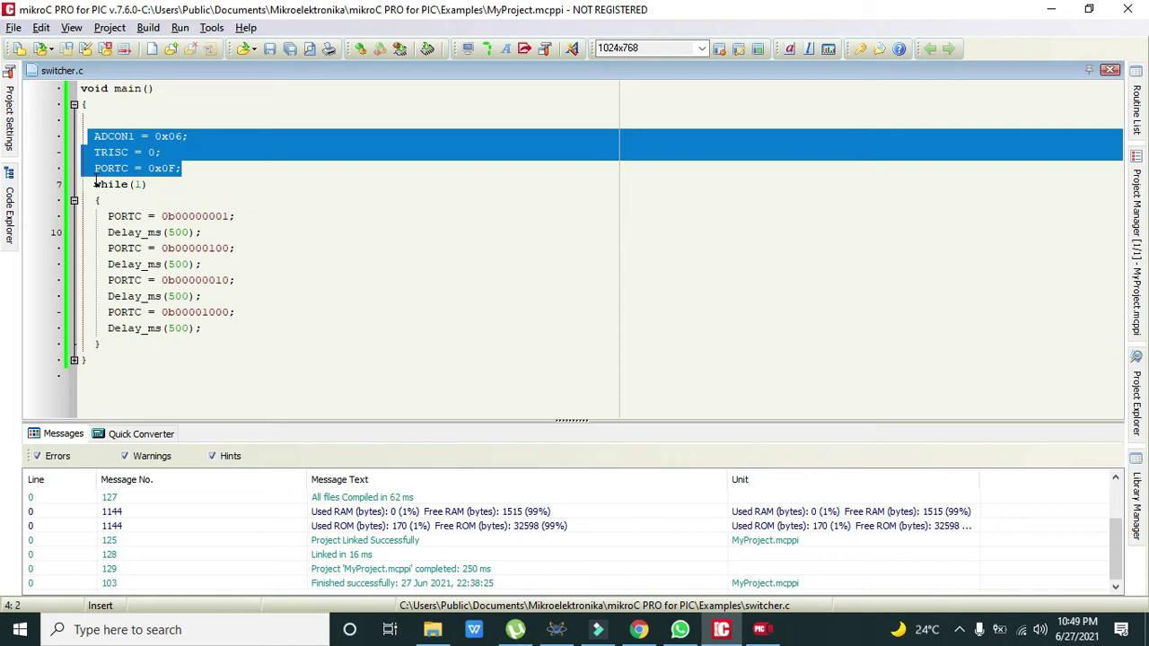
pyautogui.moveTo(96, 182); pyautogui.dragTo(127, 349)
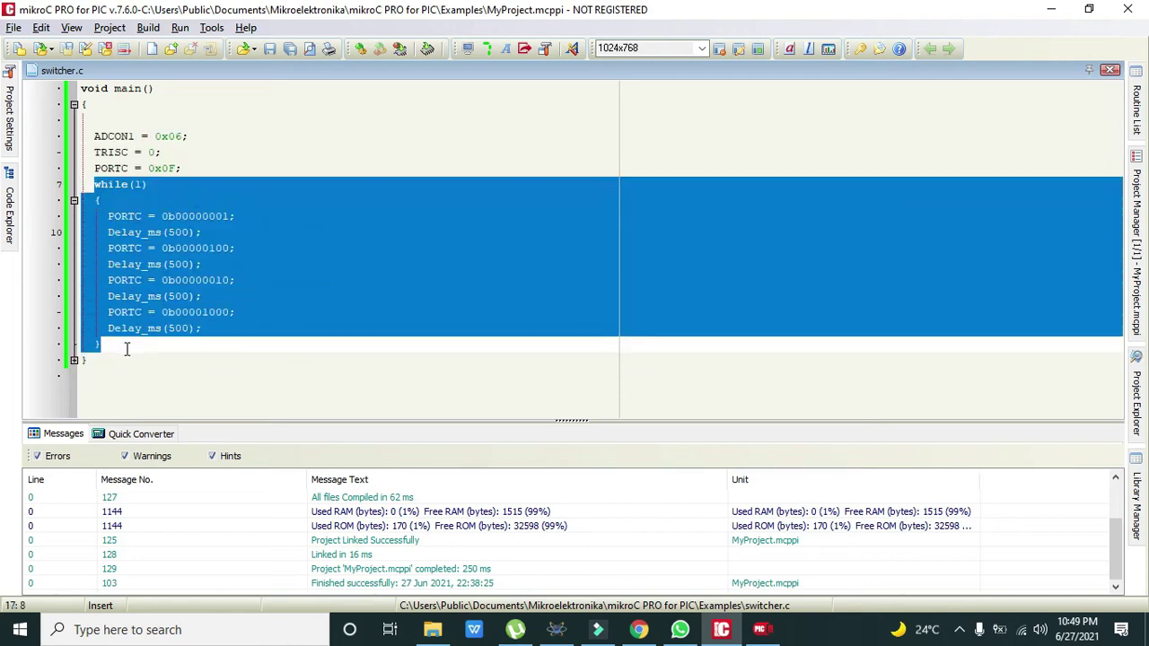
pyautogui.click(128, 199)
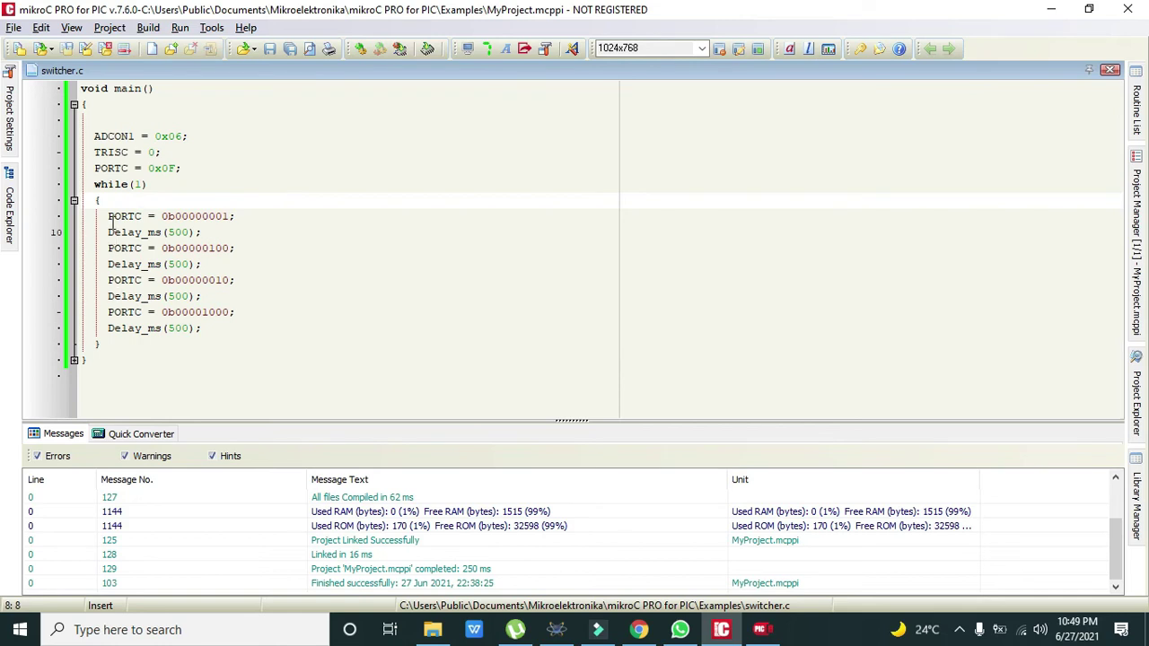
pyautogui.moveTo(109, 218); pyautogui.dragTo(229, 230)
pyautogui.click(168, 218)
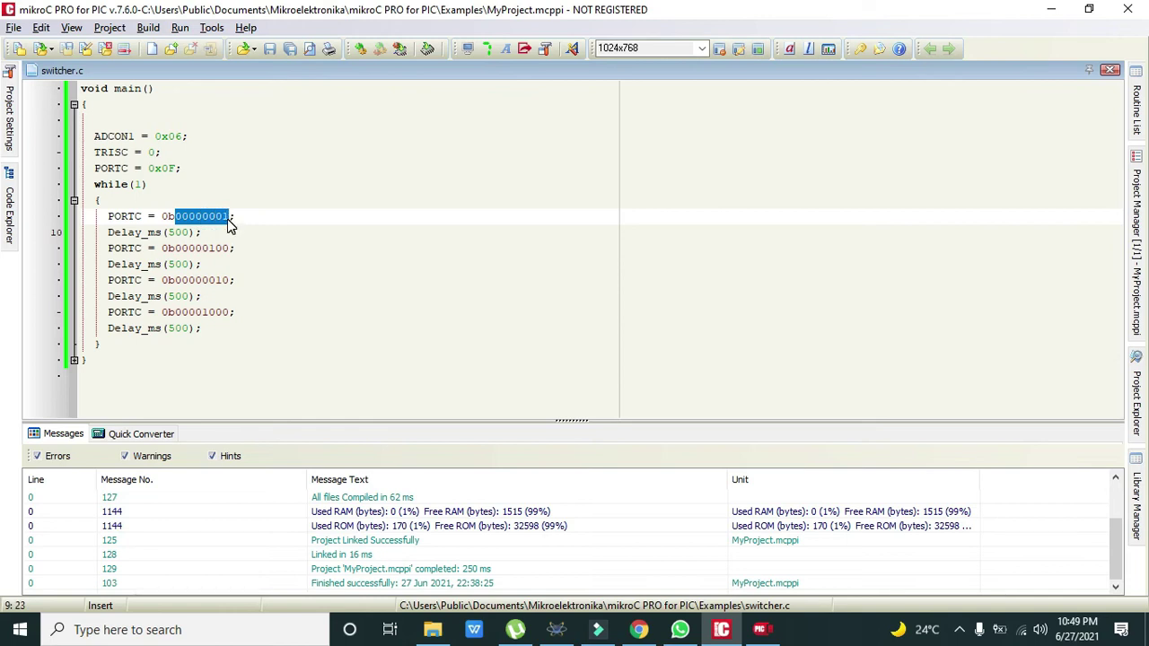
pyautogui.click(230, 218)
pyautogui.click(226, 247)
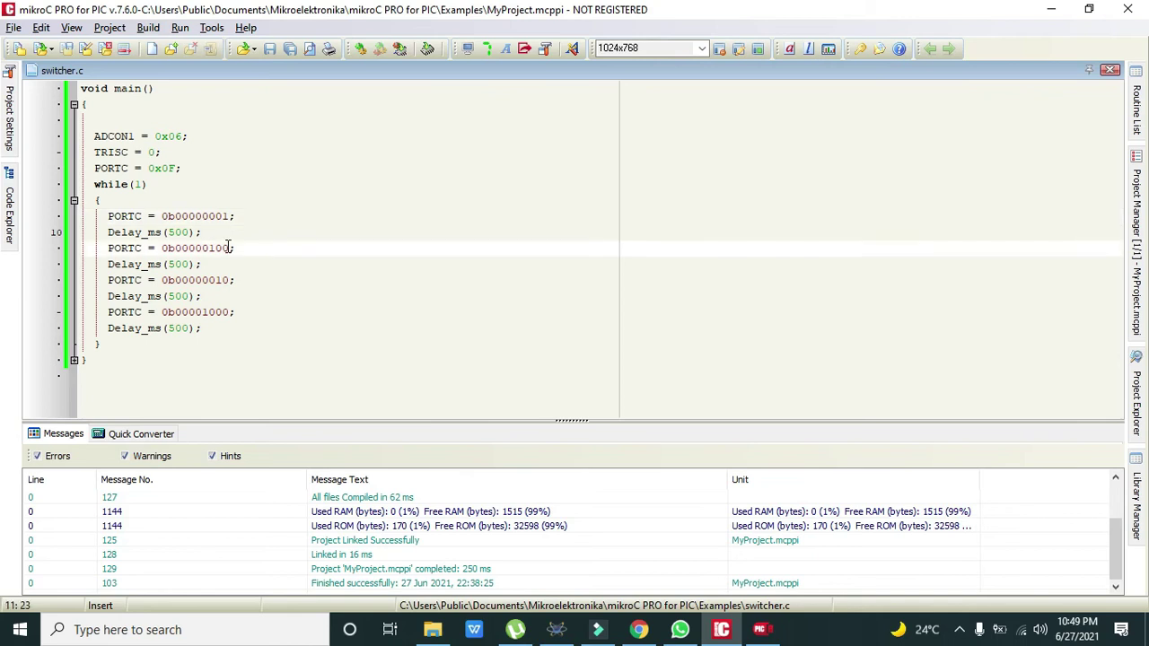
pyautogui.moveTo(239, 231); pyautogui.dragTo(111, 233)
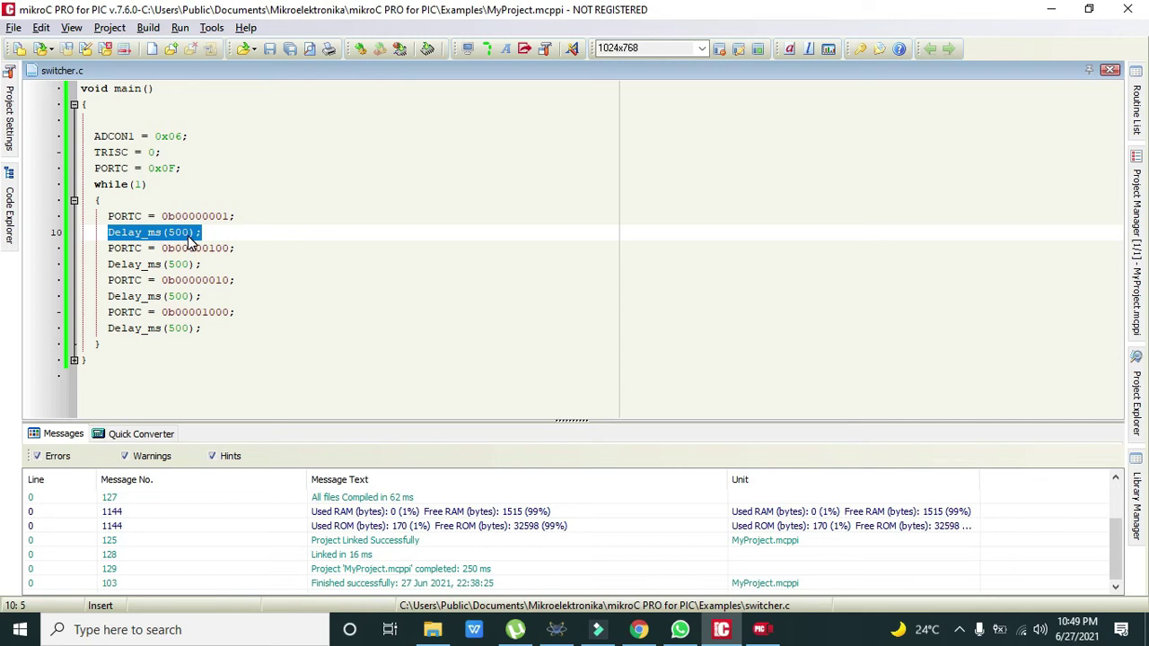
pyautogui.click(158, 248)
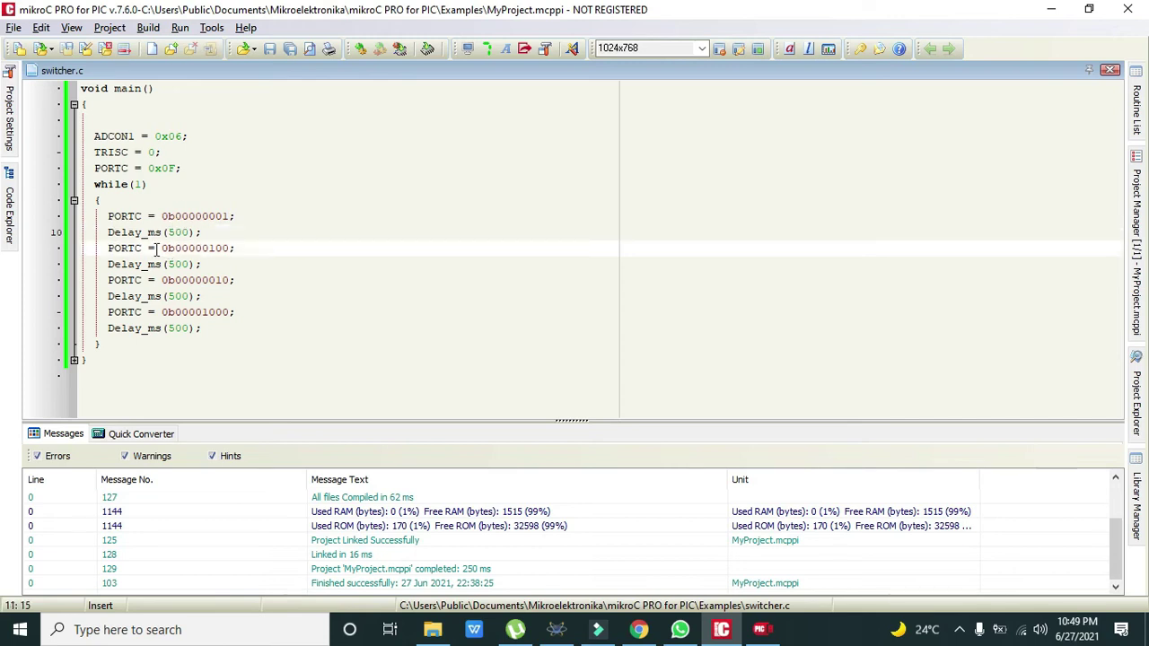
pyautogui.moveTo(163, 248); pyautogui.dragTo(203, 249)
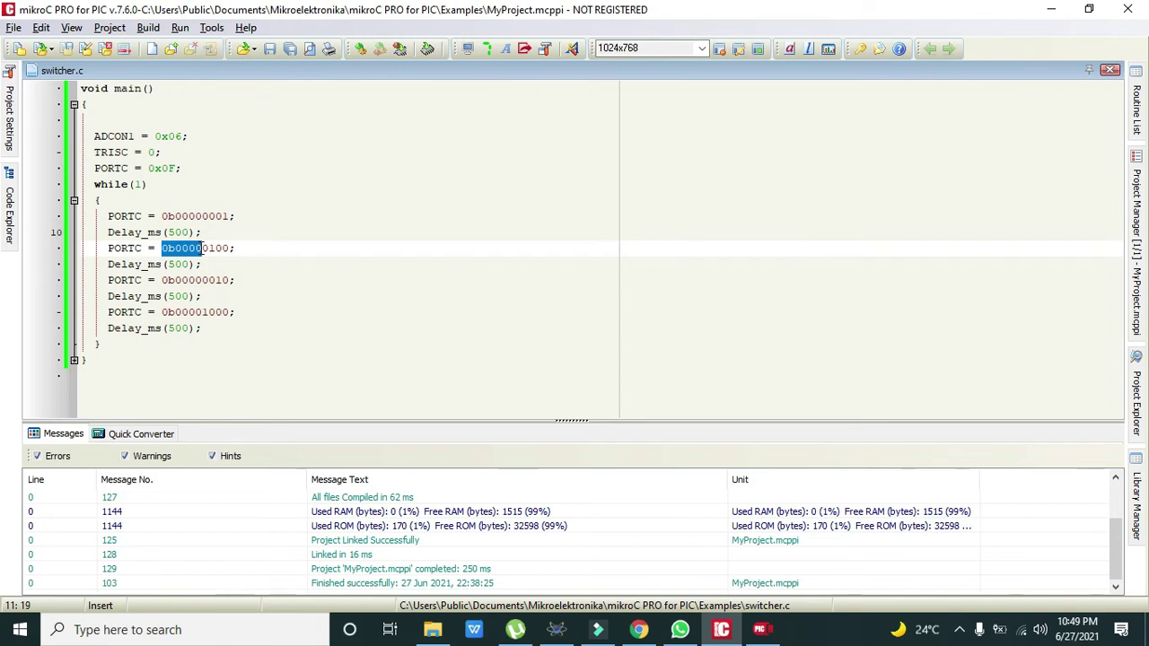
pyautogui.doubleClick(201, 248)
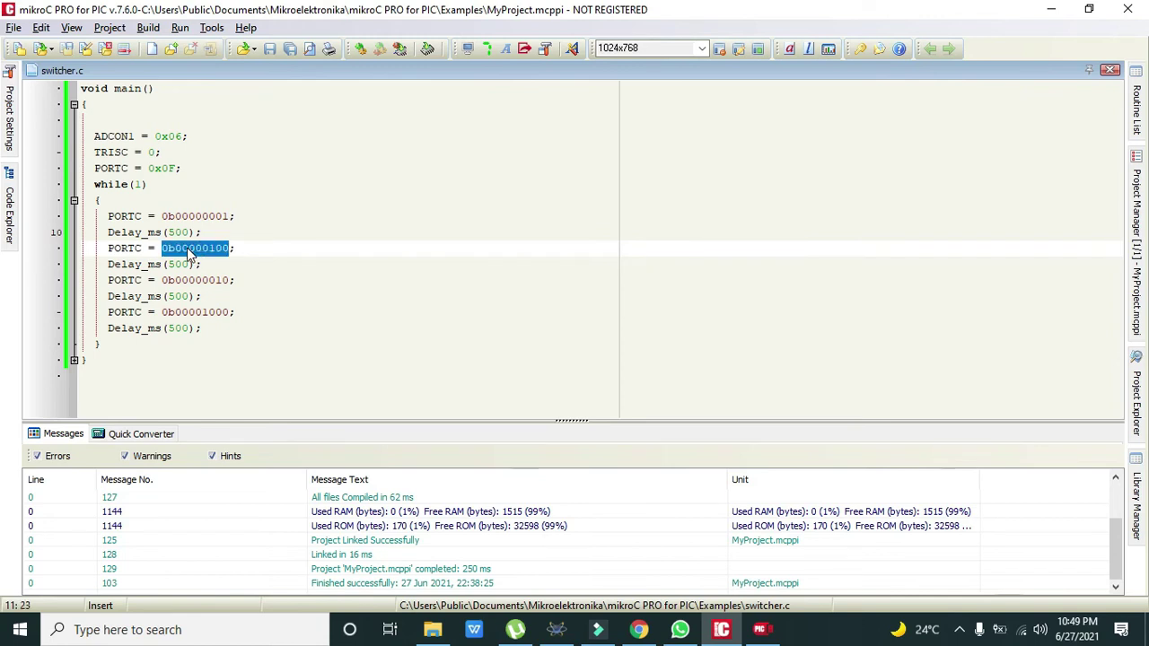
pyautogui.click(189, 249)
pyautogui.moveTo(176, 248); pyautogui.dragTo(206, 248)
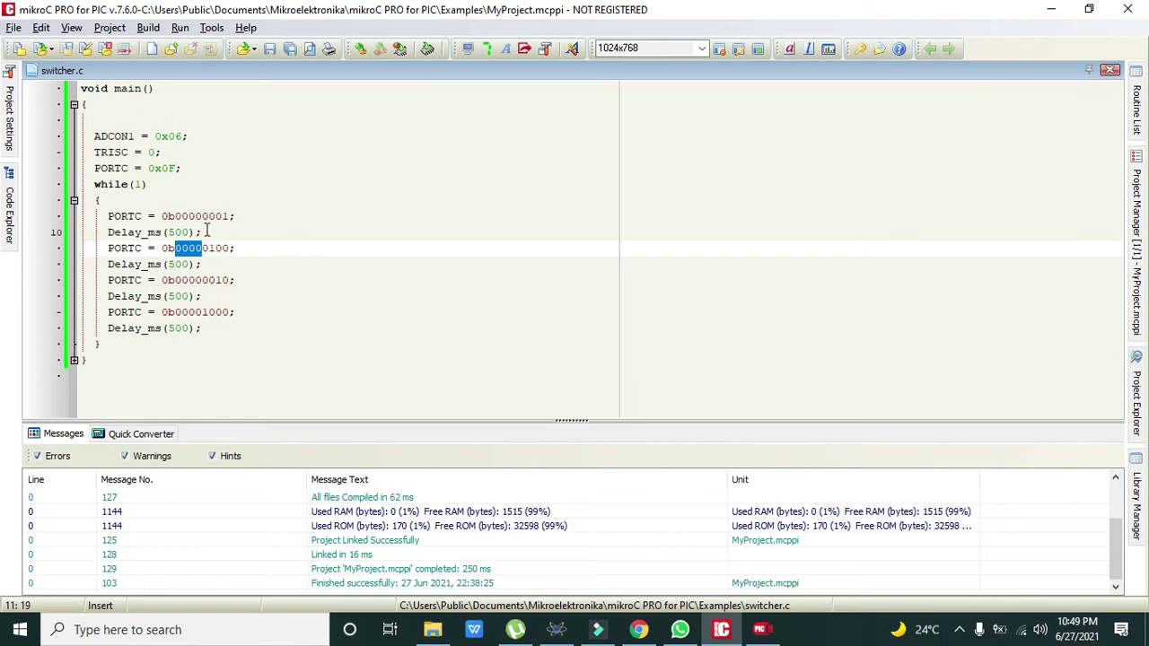
pyautogui.moveTo(202, 216); pyautogui.dragTo(229, 216)
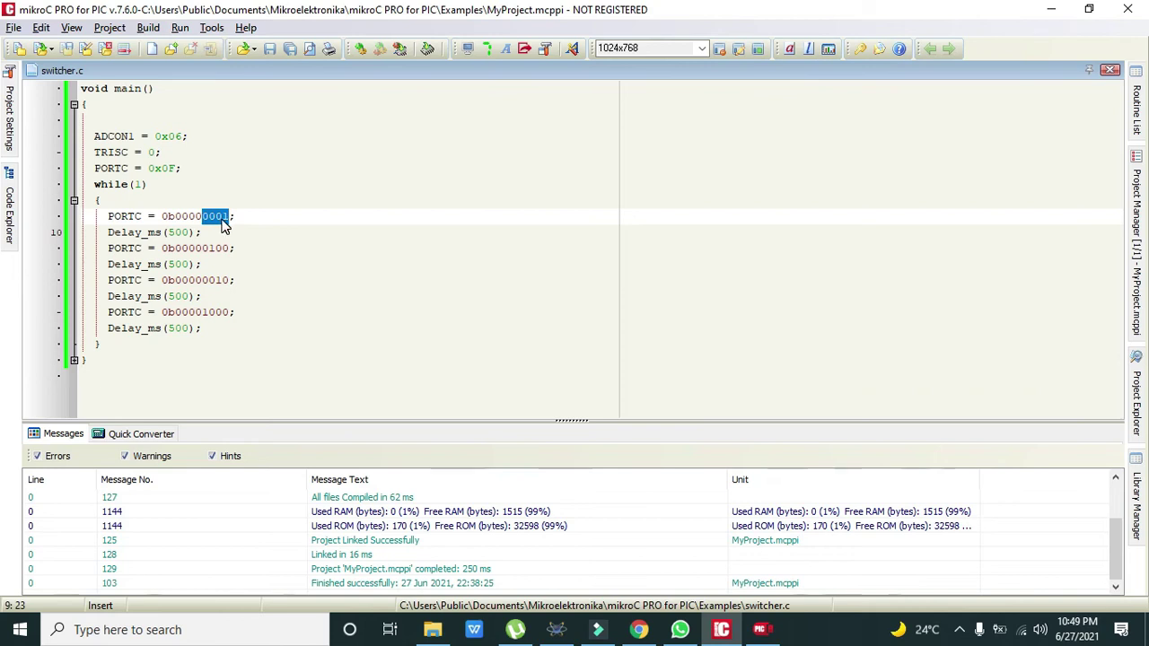
pyautogui.moveTo(202, 248); pyautogui.dragTo(203, 312)
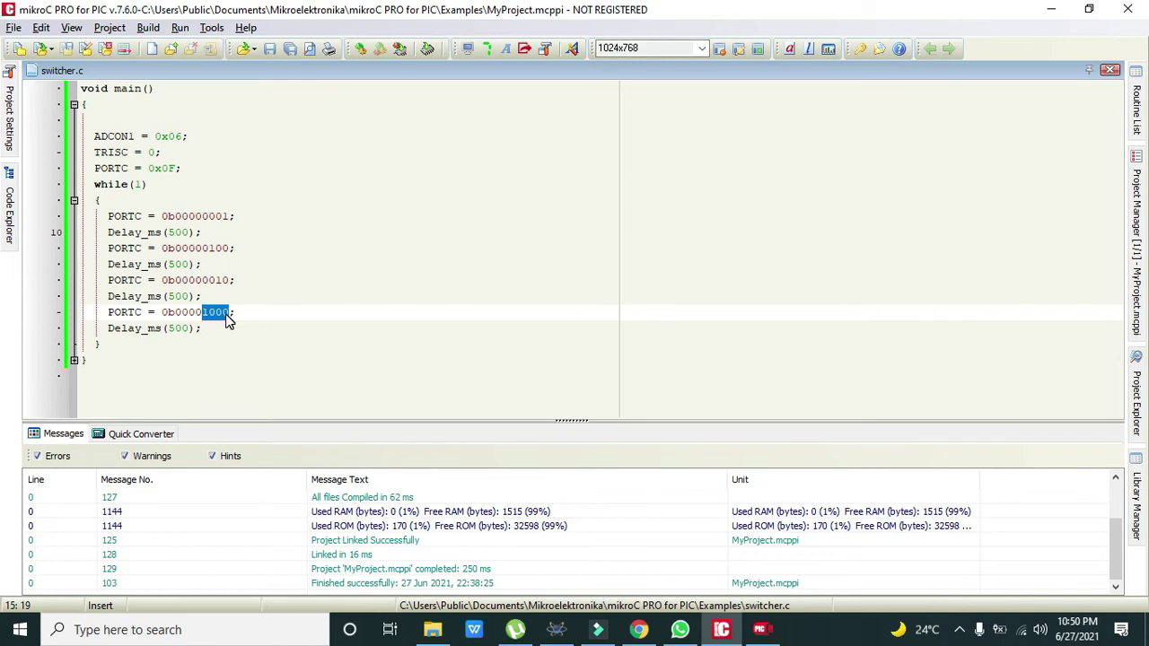
pyautogui.moveTo(203, 217); pyautogui.dragTo(203, 313)
pyautogui.click(230, 312)
# Build the stepper project and send it to mikroProg, dismissing the missing-programmer warning
pyautogui.click(208, 330)
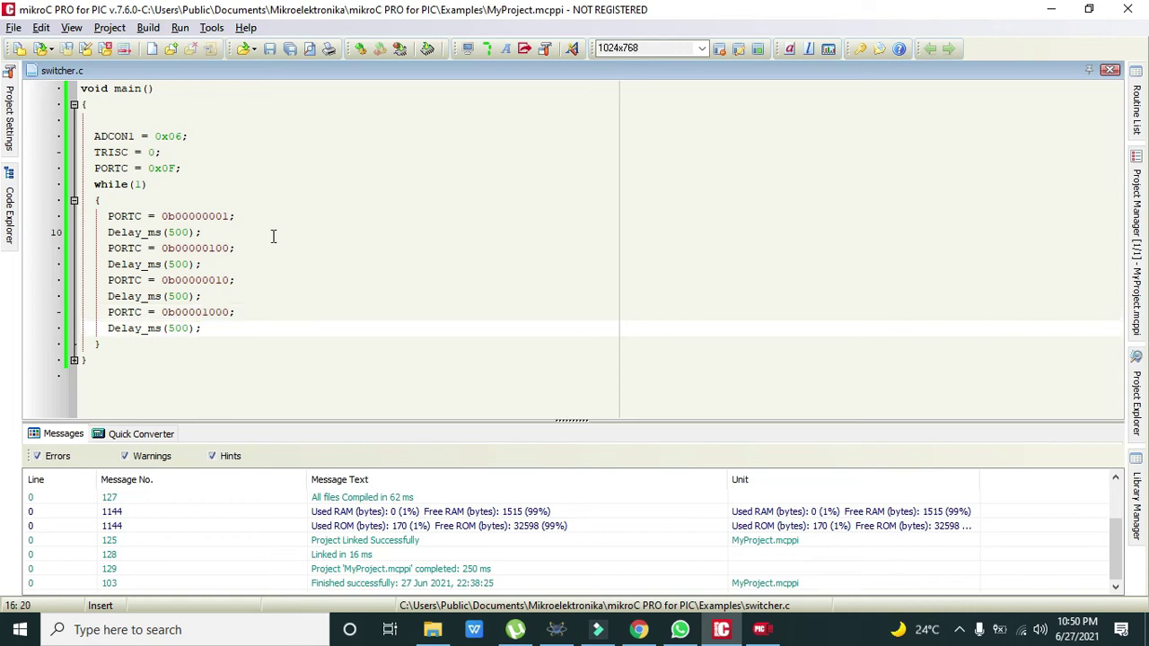
pyautogui.click(364, 50)
pyautogui.click(427, 49)
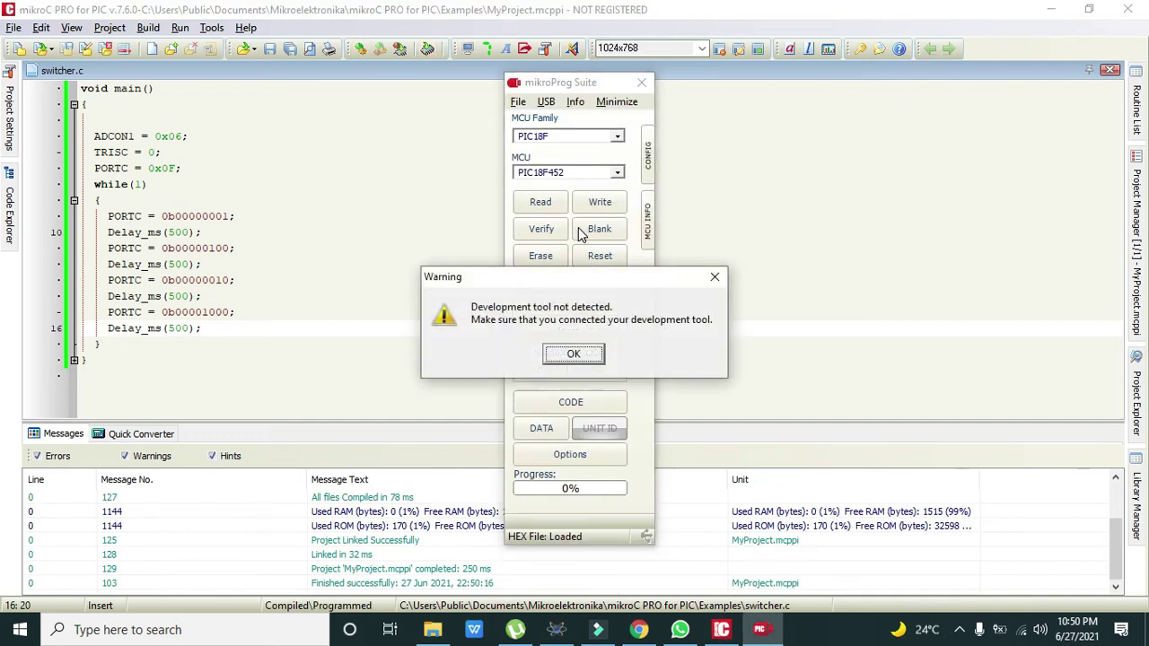
pyautogui.click(577, 352)
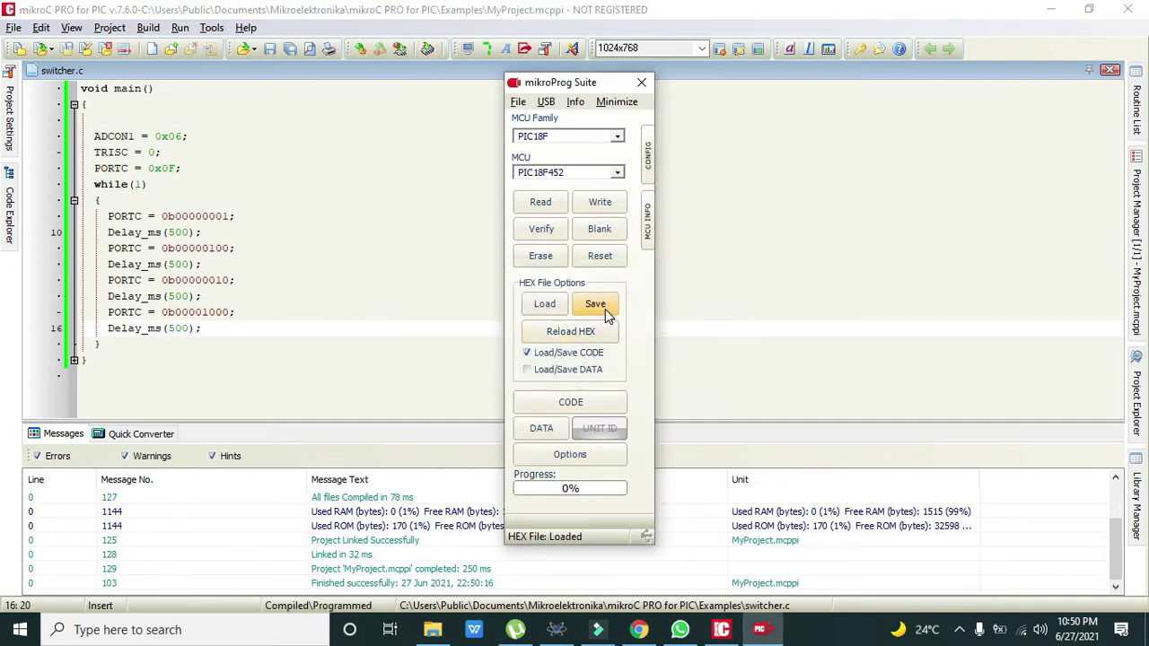
# Save the loaded HEX as G:\alpar\stepee.HEX, replacing the existing copy
pyautogui.click(595, 305)
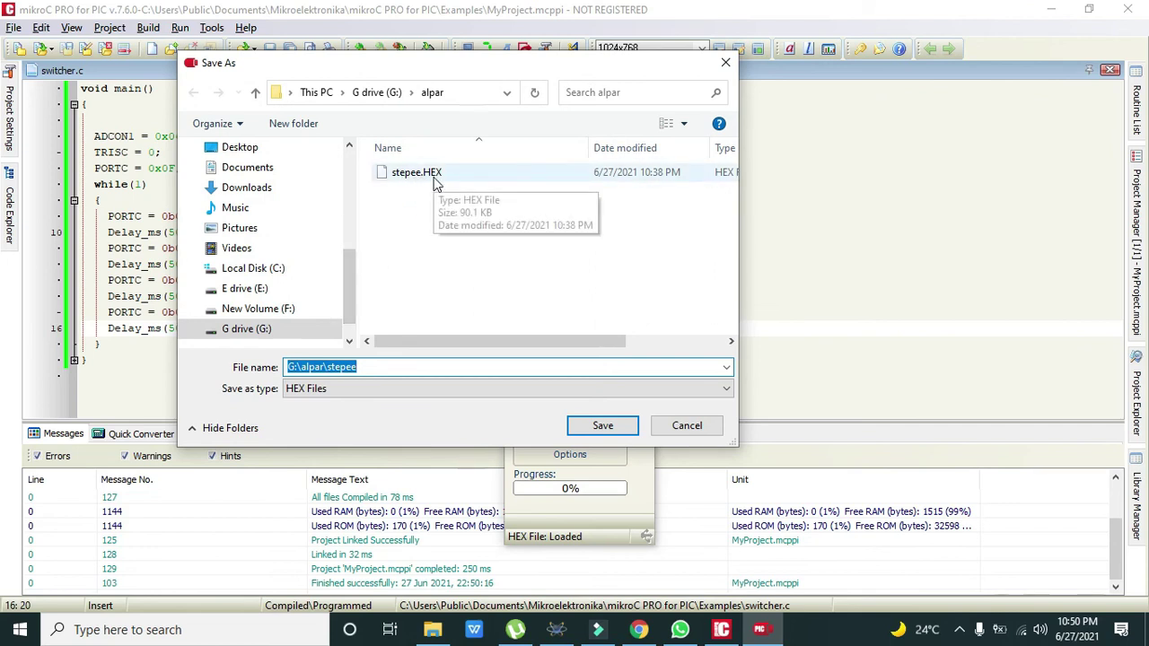
pyautogui.click(614, 428)
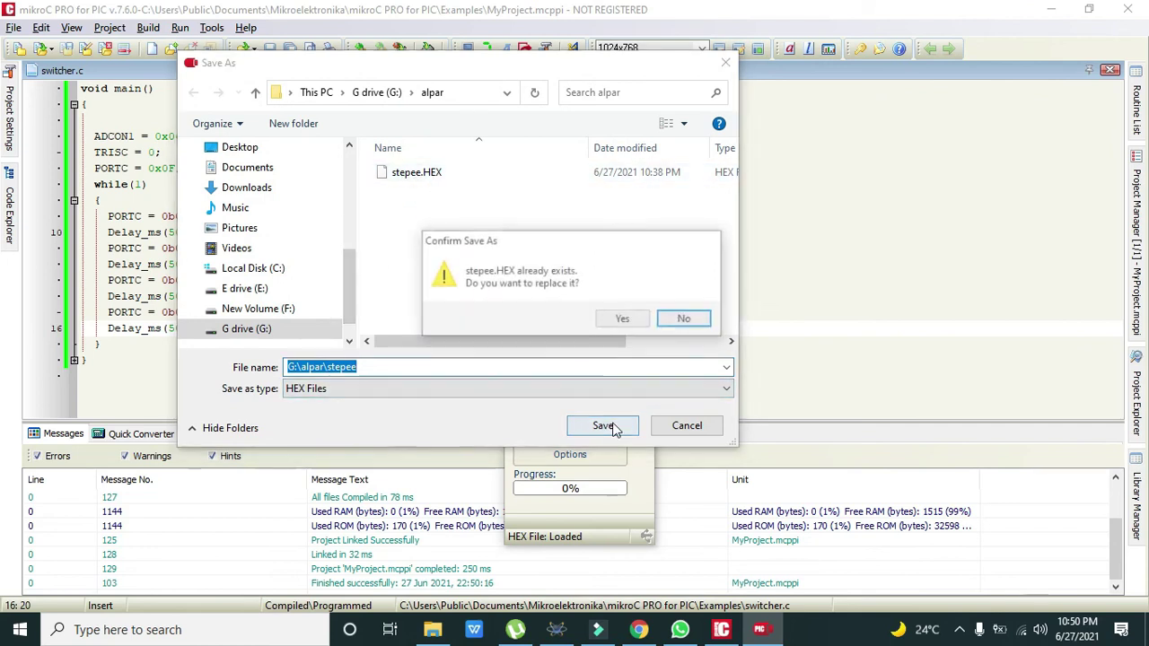
pyautogui.click(625, 321)
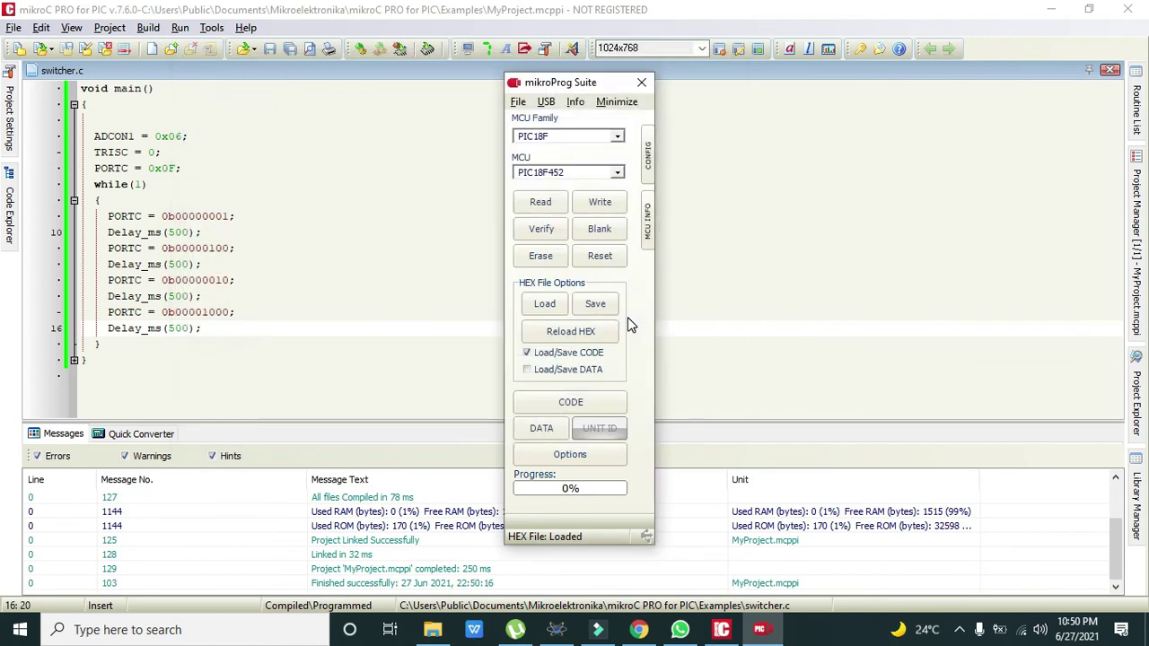
pyautogui.moveTo(610, 87); pyautogui.dragTo(669, 73)
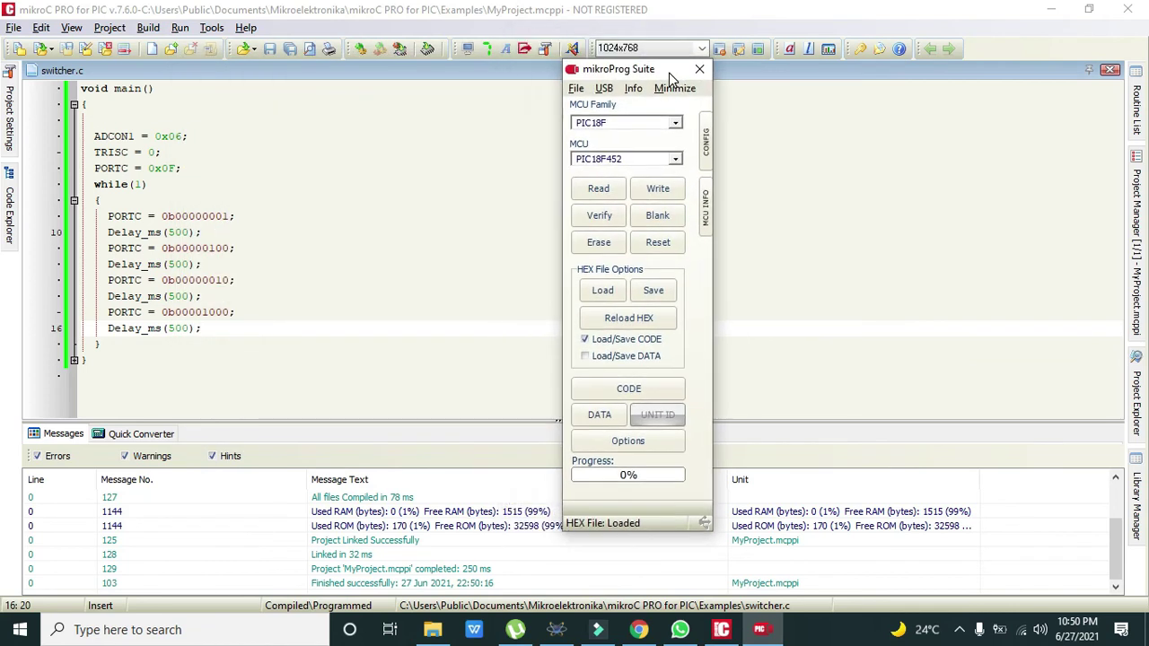
pyautogui.click(560, 629)
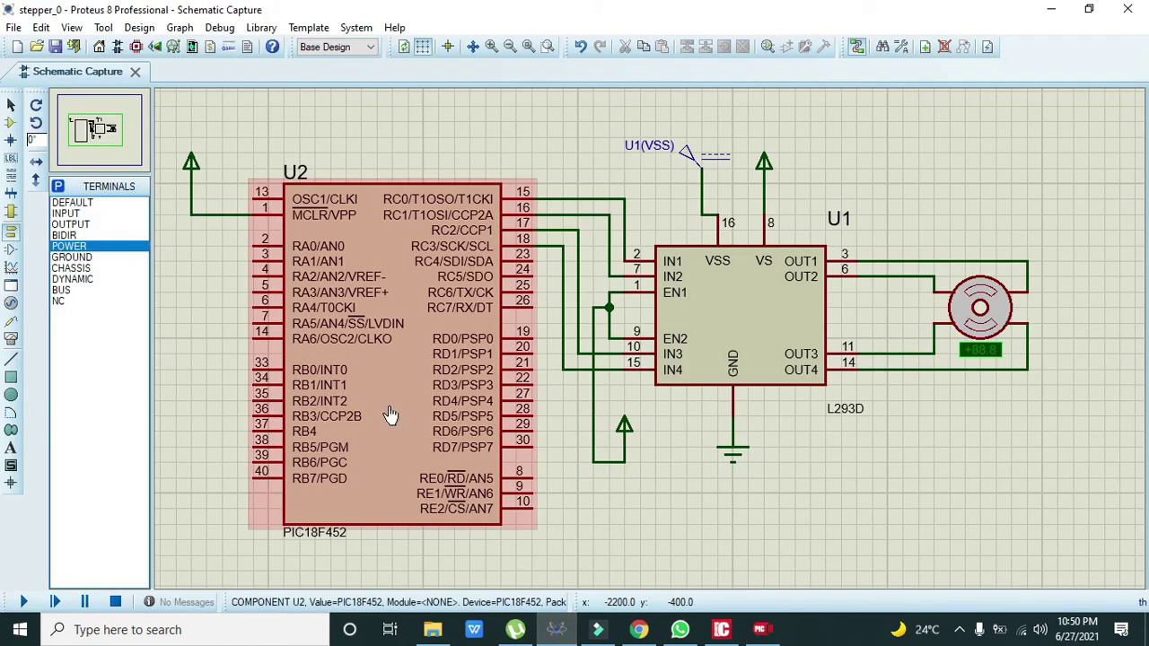
# Set U2's Program File property to G:\alpar\stepee.HEX and apply it
pyautogui.doubleClick(397, 375)
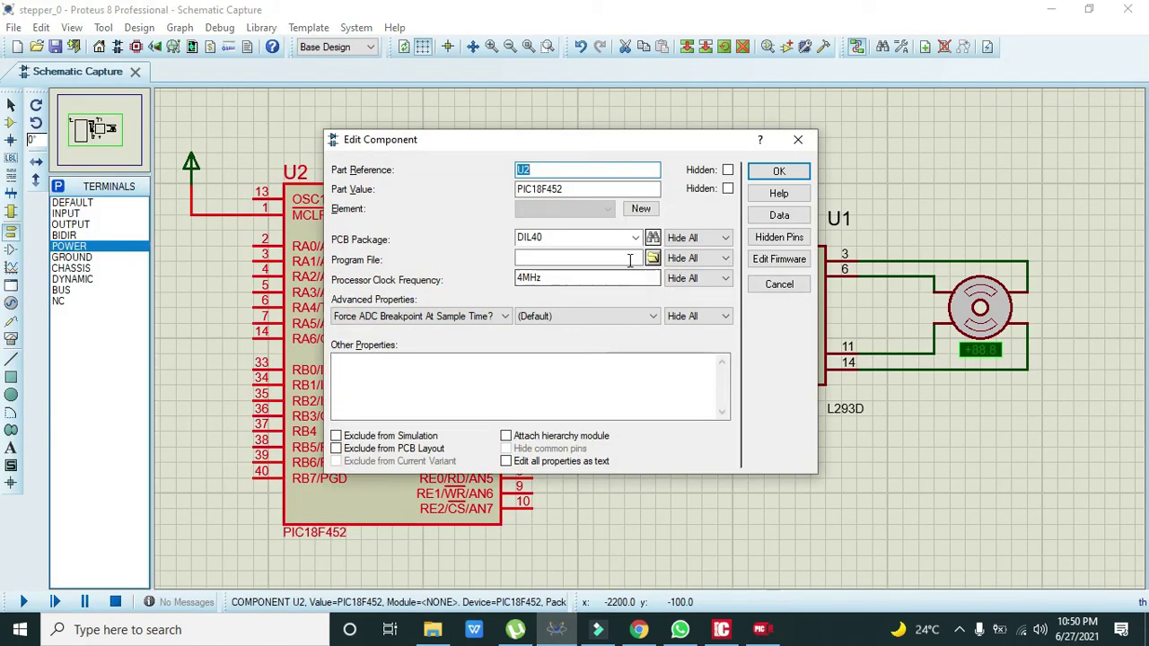
pyautogui.click(652, 258)
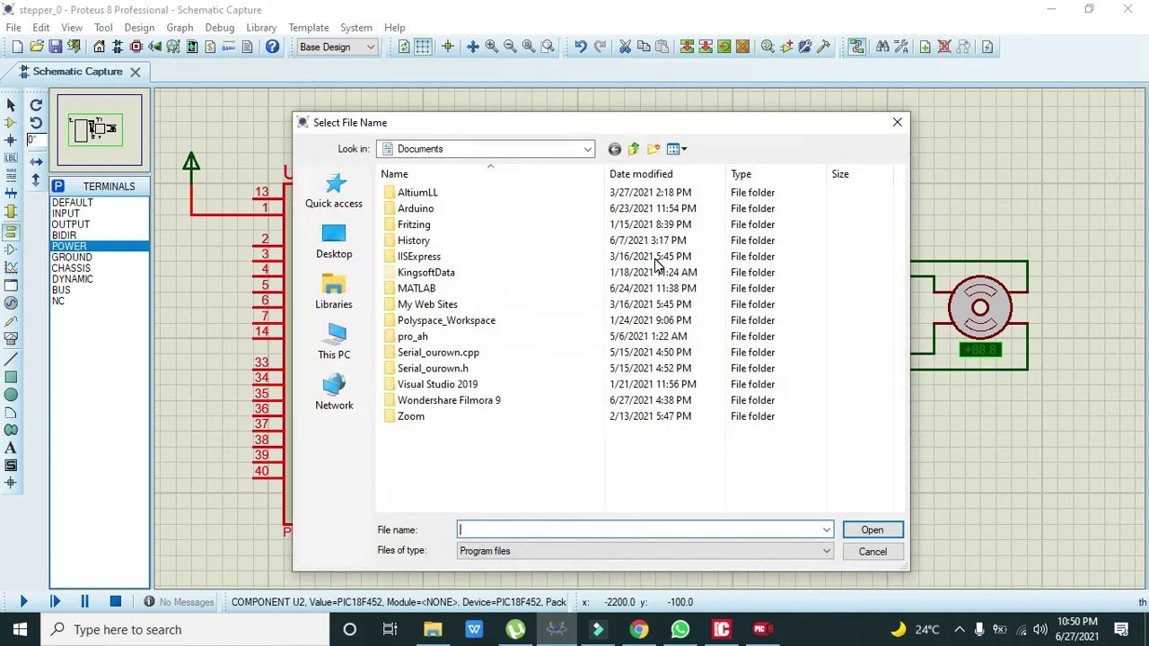
pyautogui.click(341, 355)
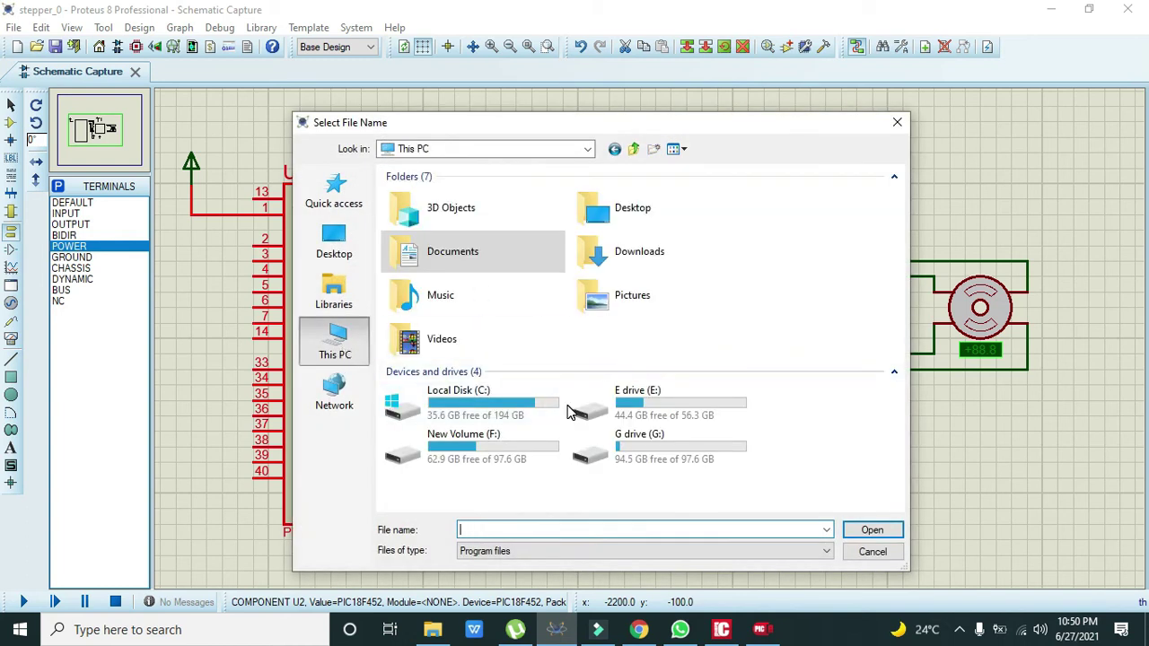
pyautogui.doubleClick(652, 452)
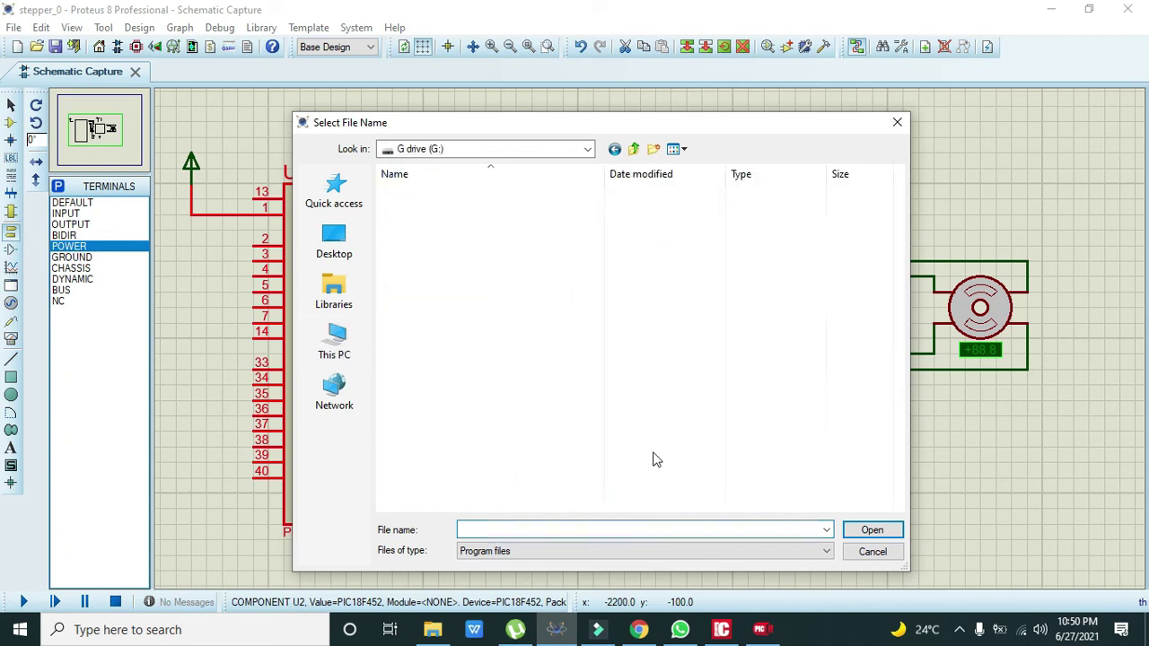
pyautogui.doubleClick(431, 257)
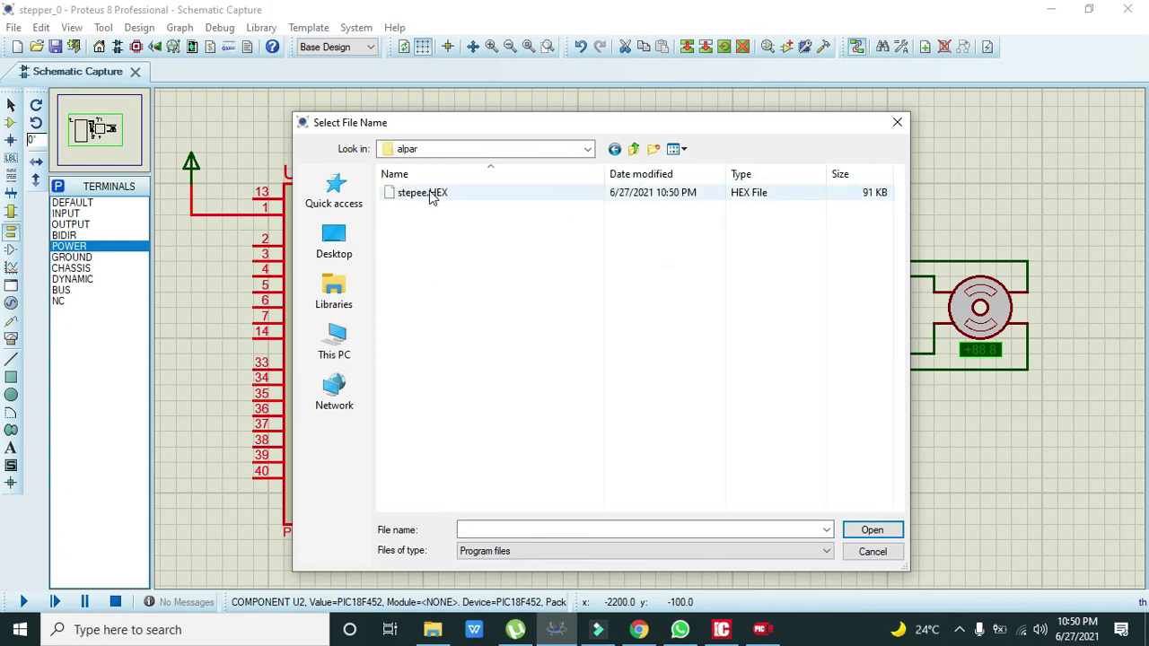
pyautogui.click(429, 196)
pyautogui.click(871, 529)
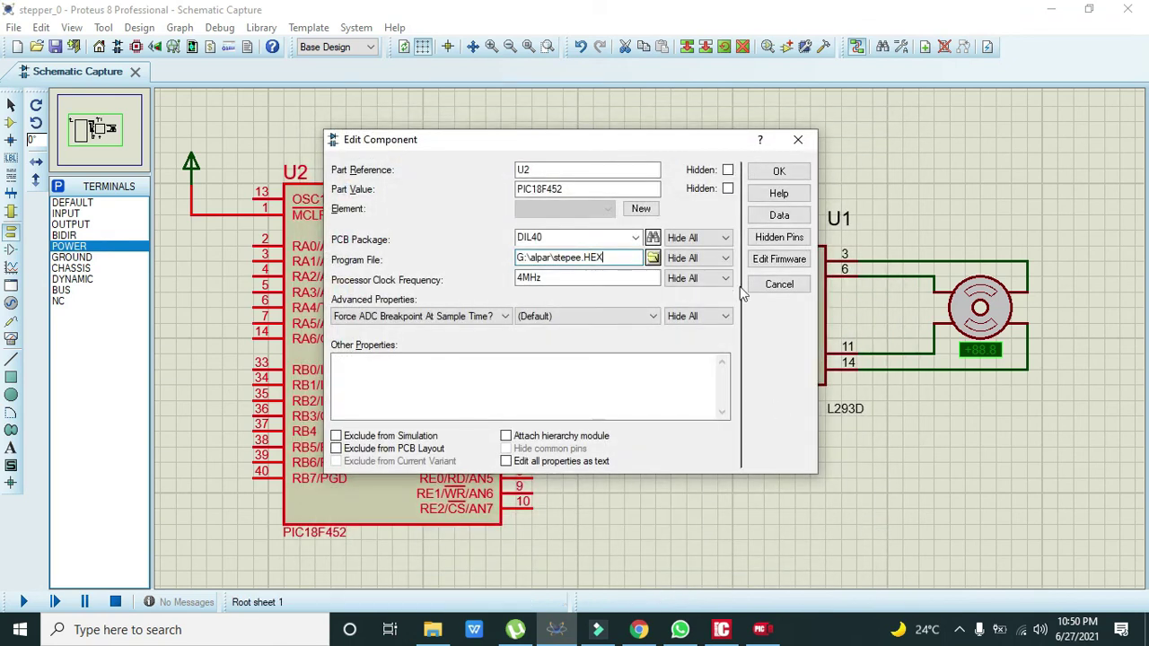
pyautogui.click(780, 170)
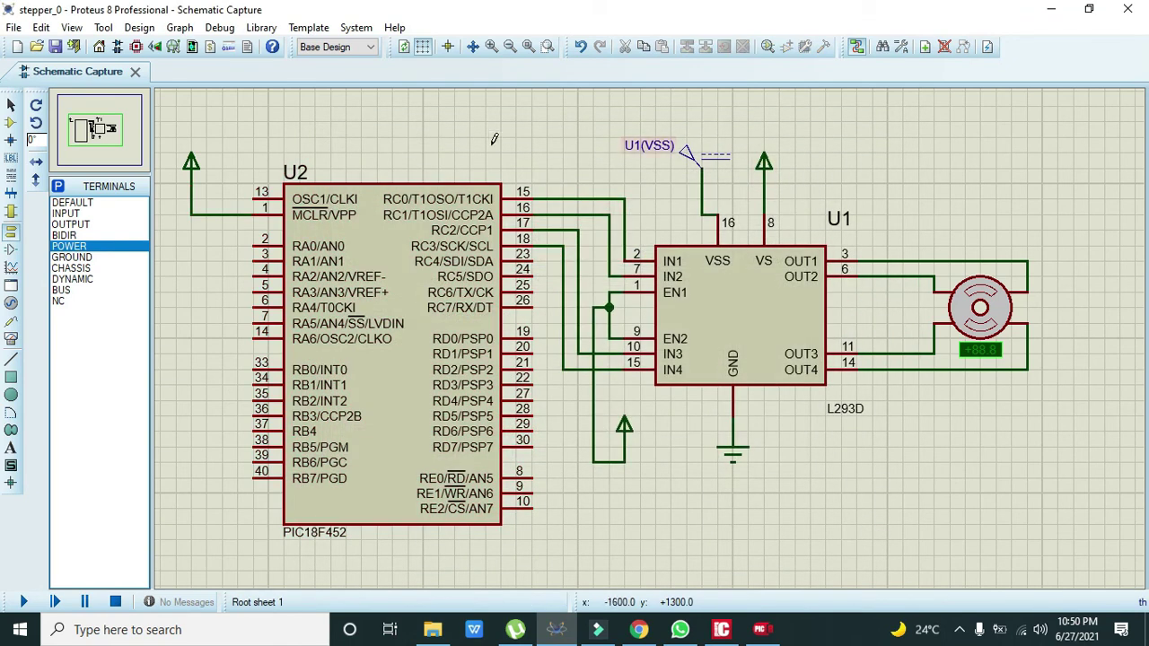
# Start the simulation of the stepper_0 schematic with the Run button
pyautogui.click(25, 600)
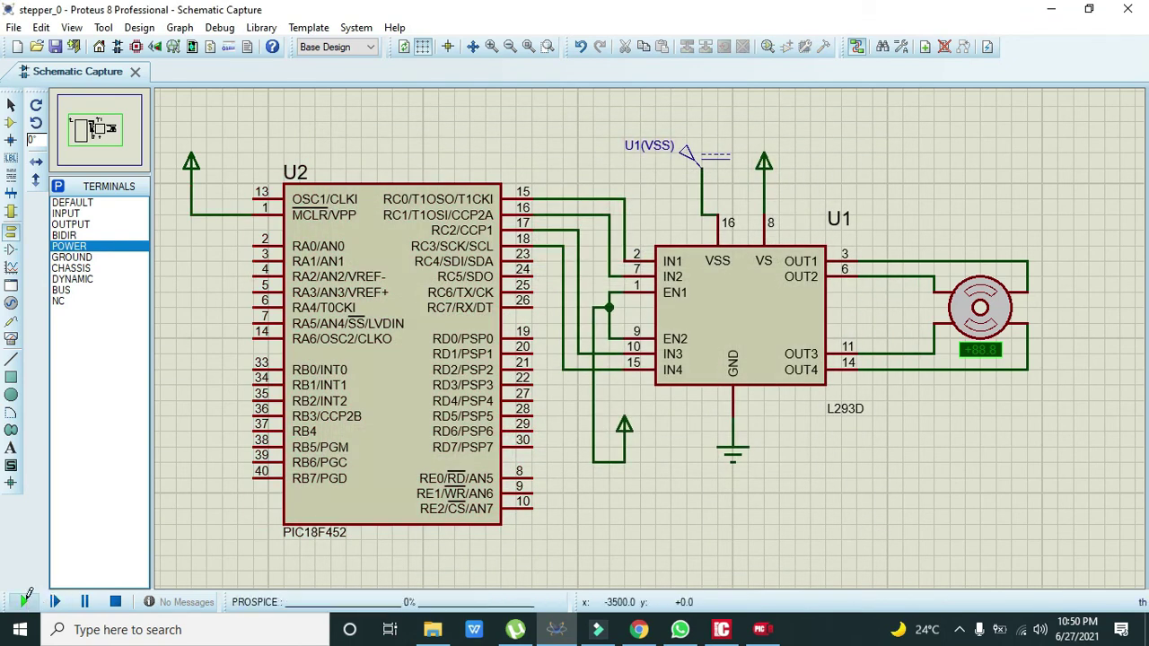